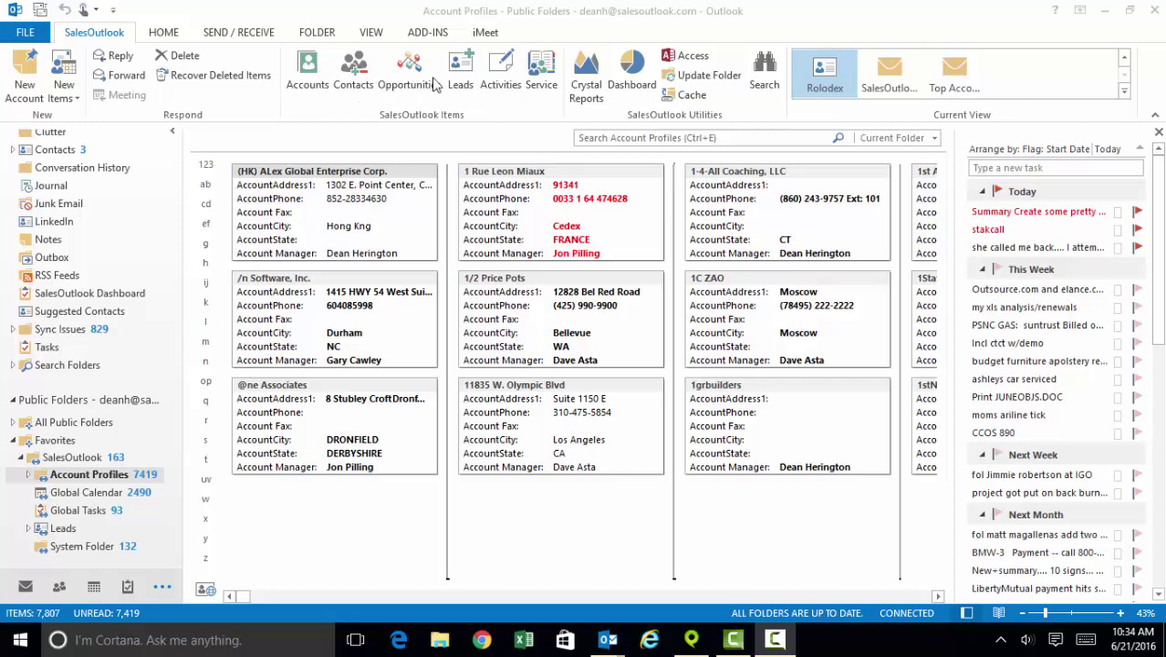
Browse the account profiles by the letters L and Q, and compare the SalesOutlook list view with the Rolodex view.
left_click(308, 82)
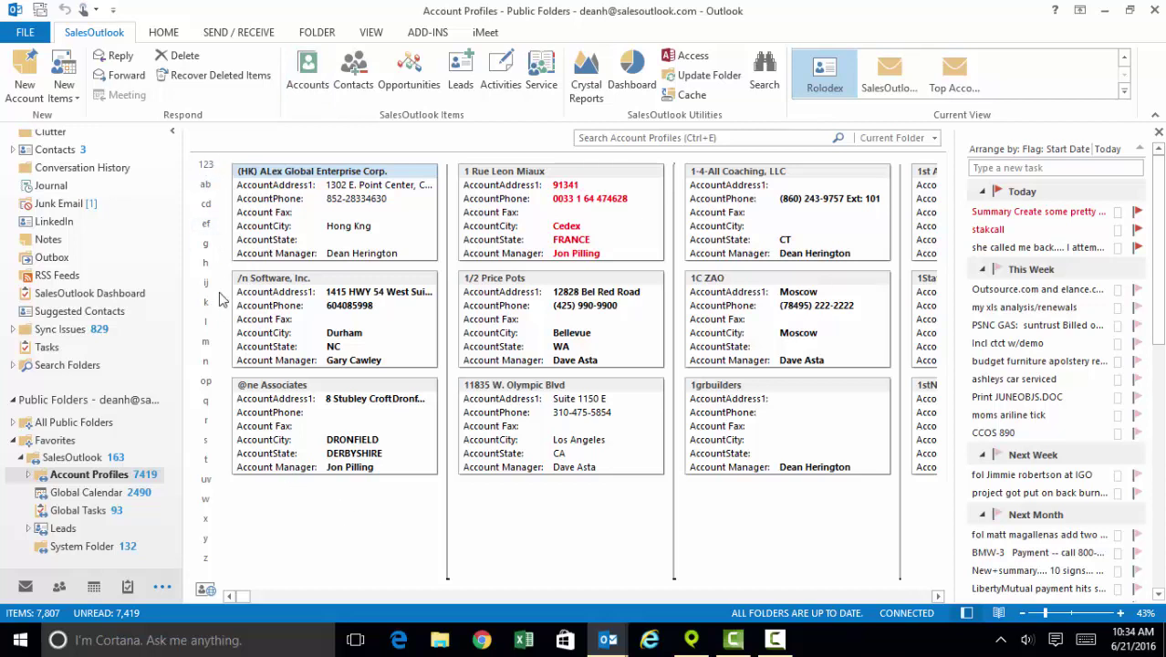
left_click(206, 321)
left_click(206, 400)
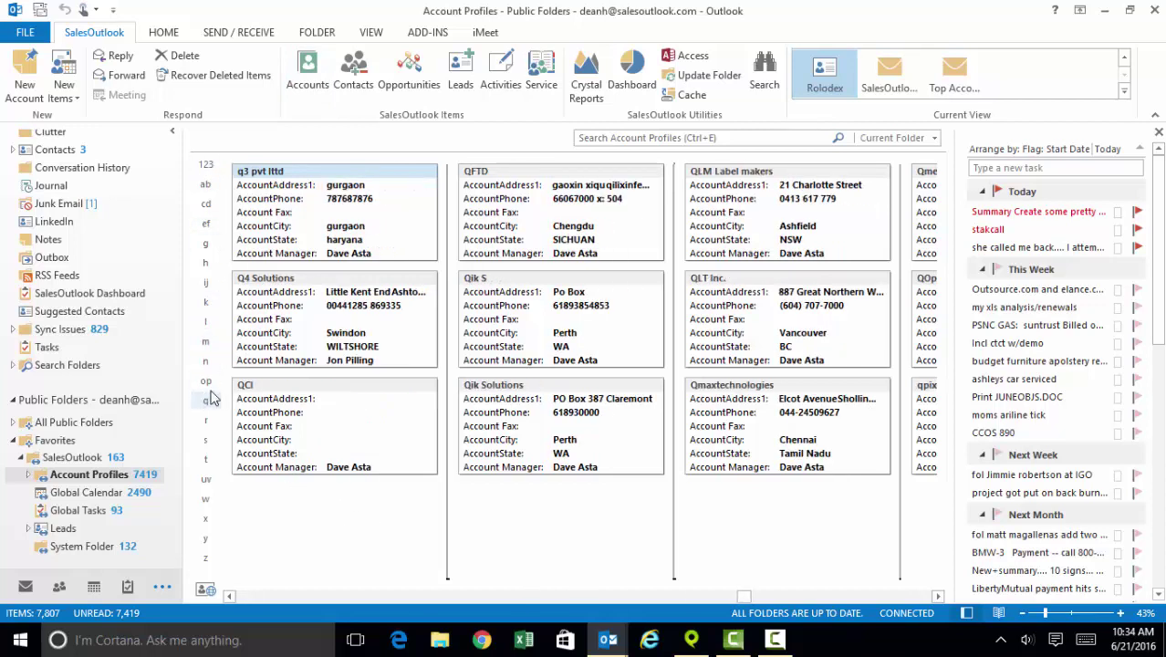
left_click(887, 75)
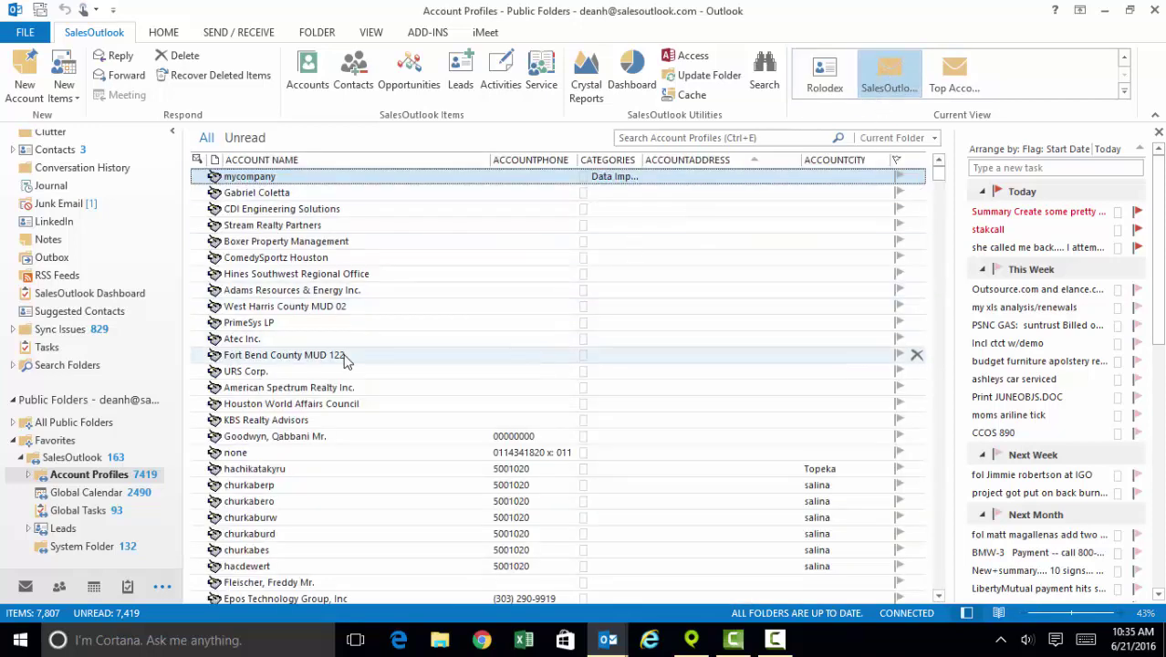
left_click(824, 78)
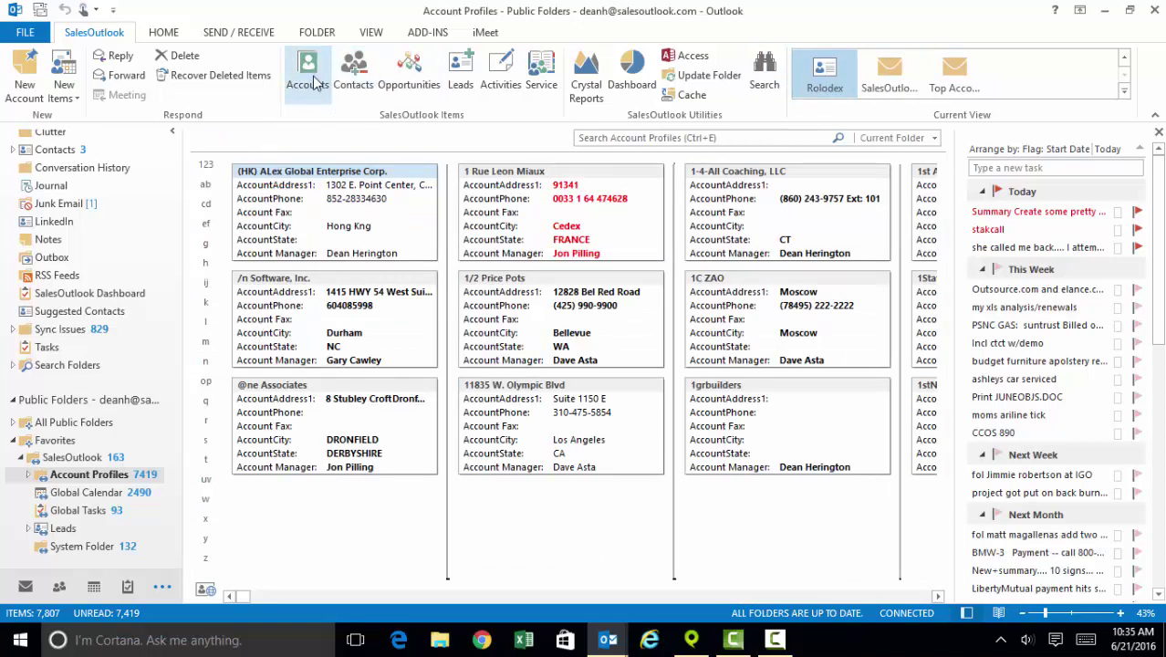
Show the account contacts and browse their cards by the letters L, K and OP.
left_click(354, 79)
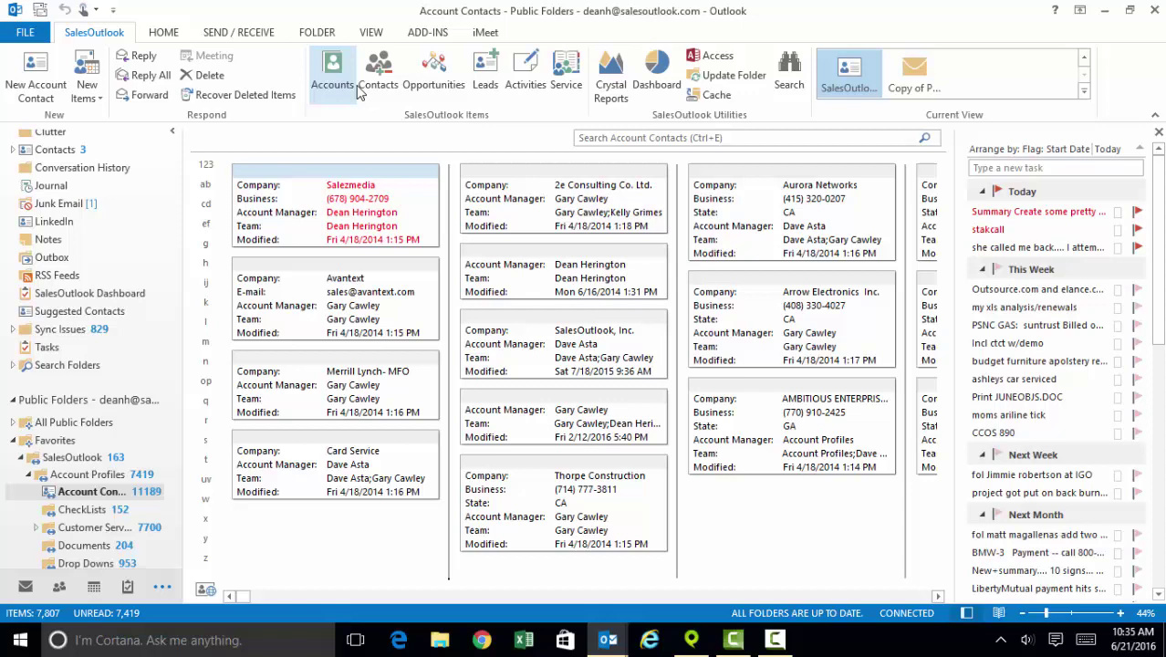
left_click(209, 323)
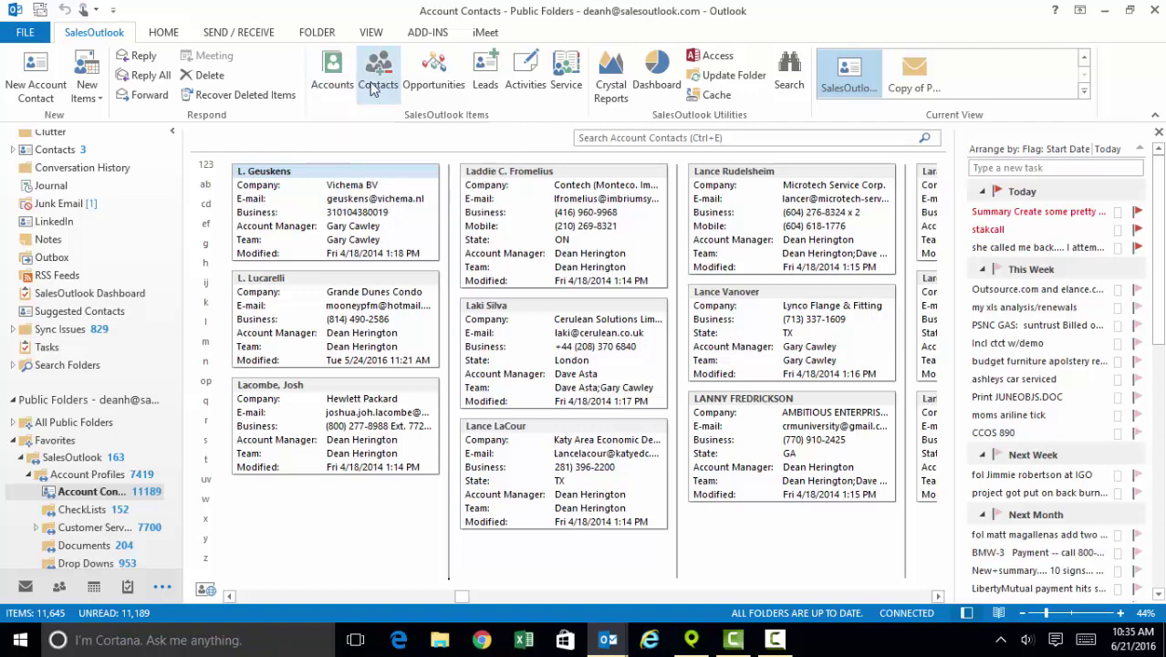
left_click(208, 302)
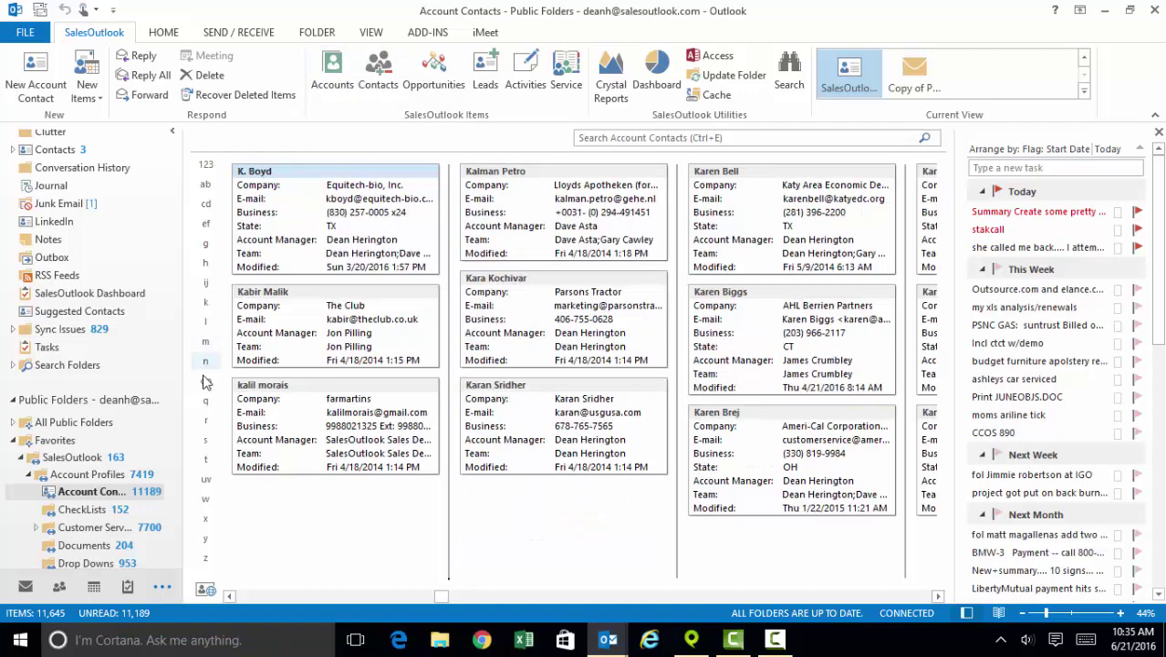
left_click(204, 380)
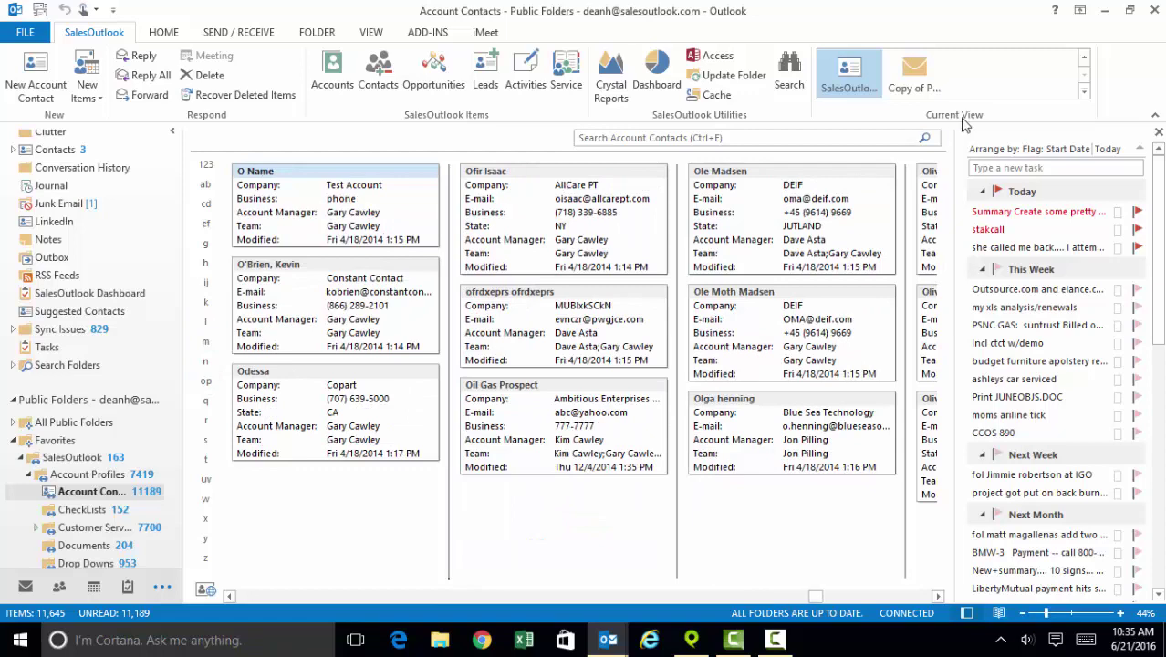
Display the account contacts in the phone number list view and in the contact card view.
left_click(1082, 93)
left_click(979, 135)
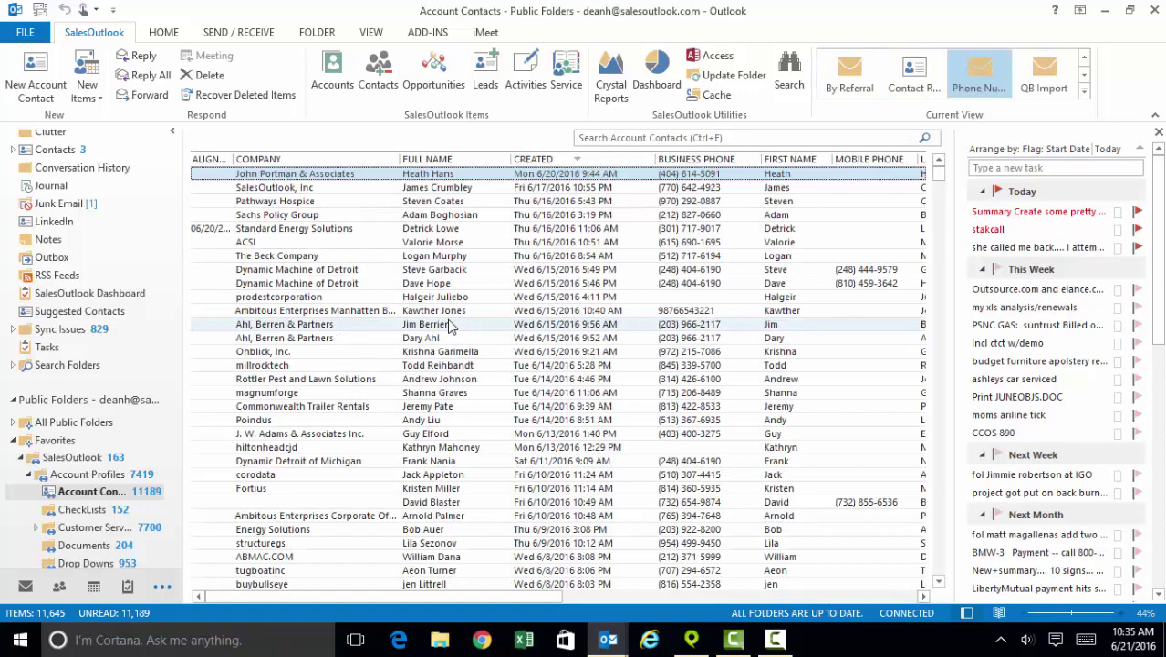
left_click(914, 77)
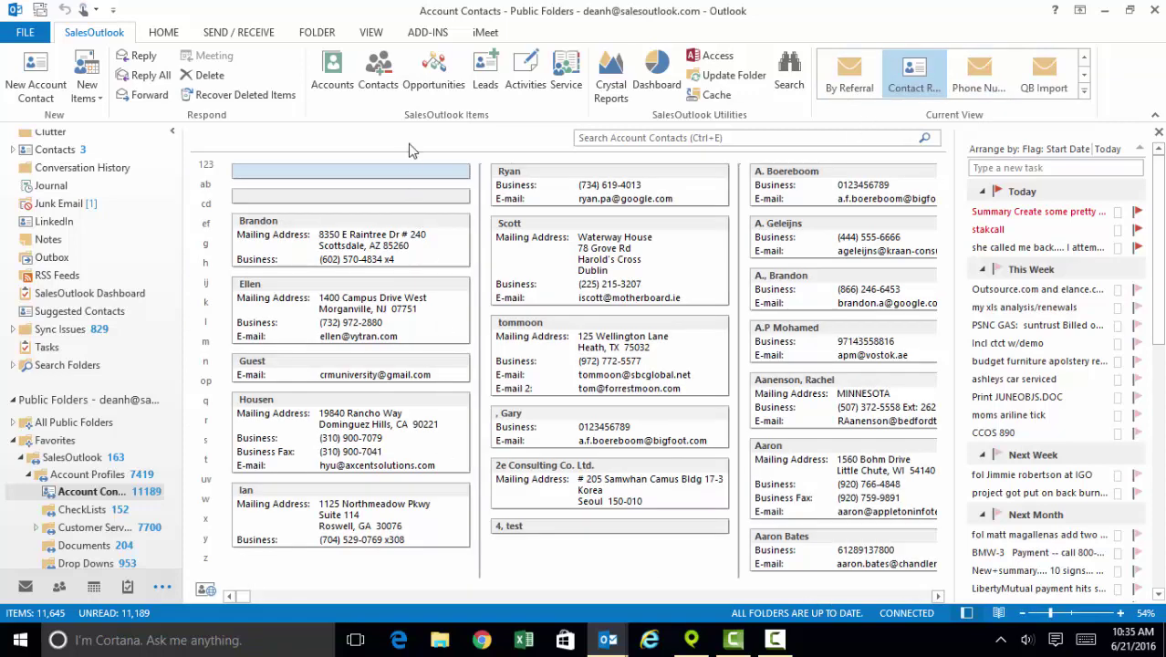
View the Opportunities, Leads, Activities and Service folders one after another.
left_click(434, 85)
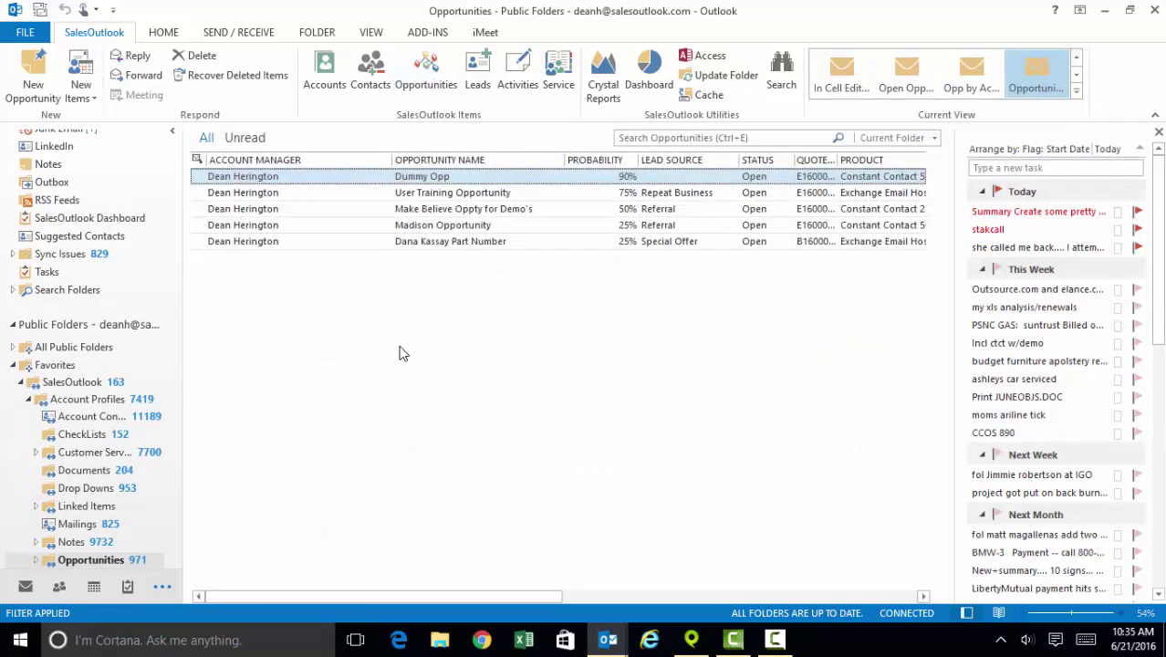
left_click(477, 91)
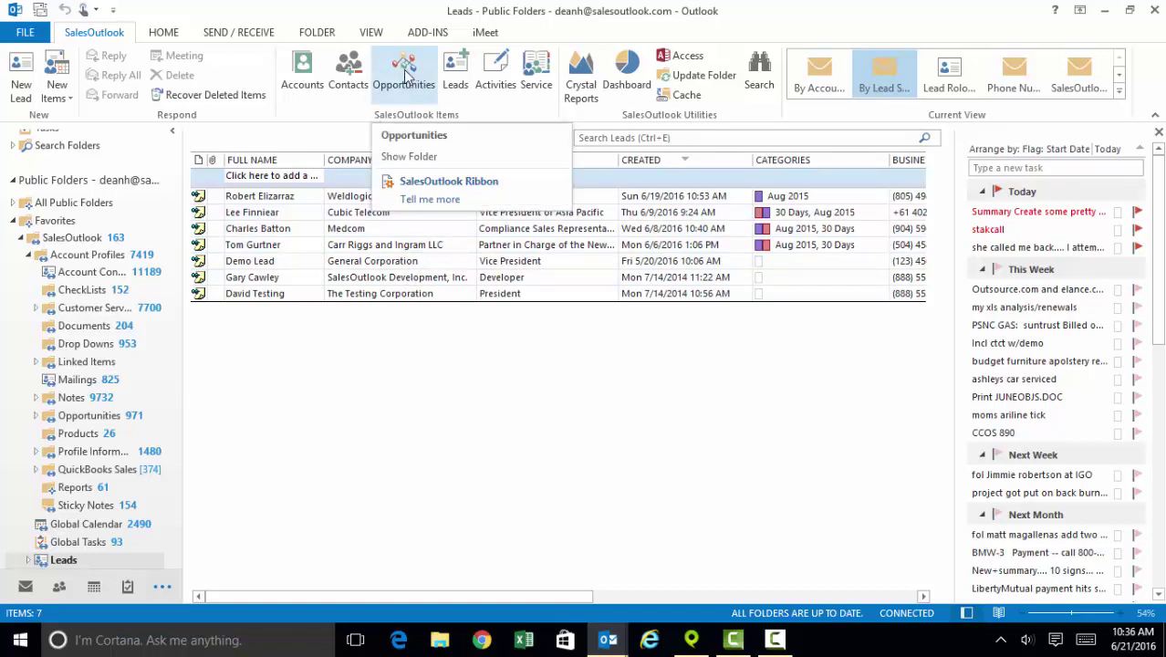
left_click(497, 82)
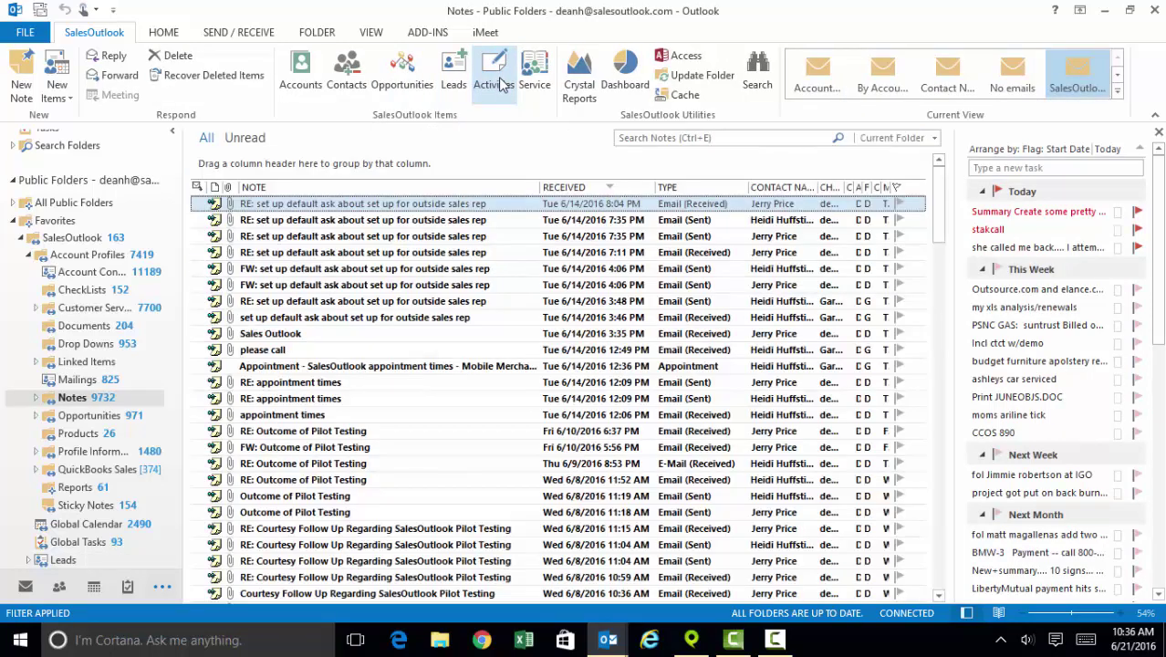
left_click(533, 82)
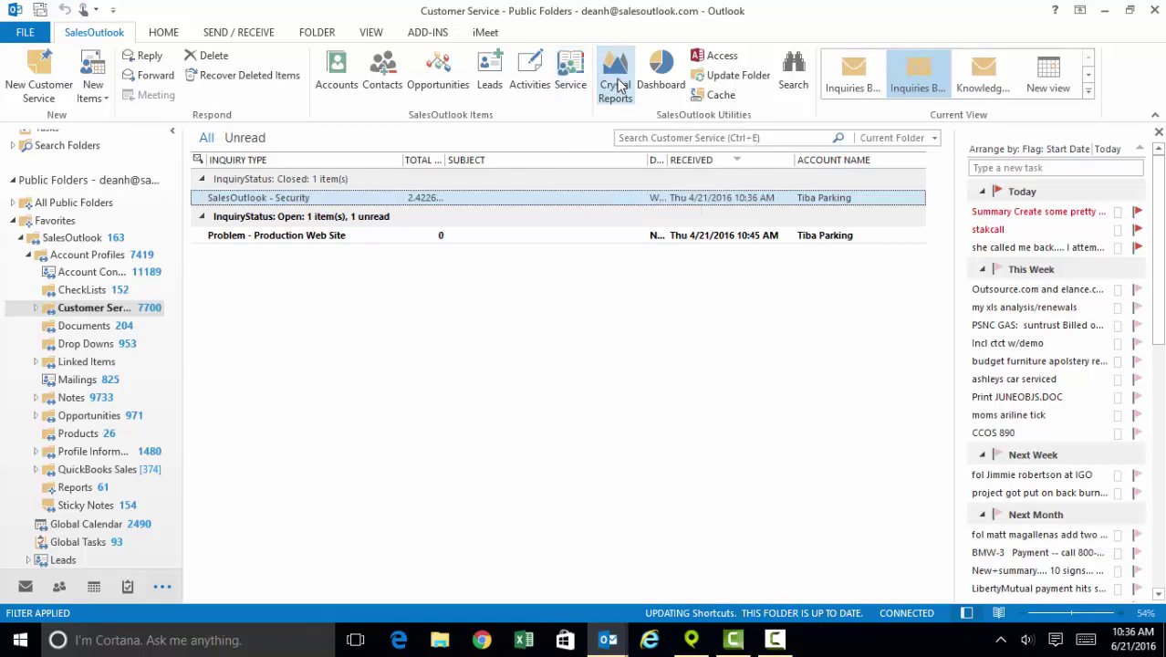
Look through the available Crystal Reports, close the report selection, and show the SalesOutlook dashboard.
left_click(615, 82)
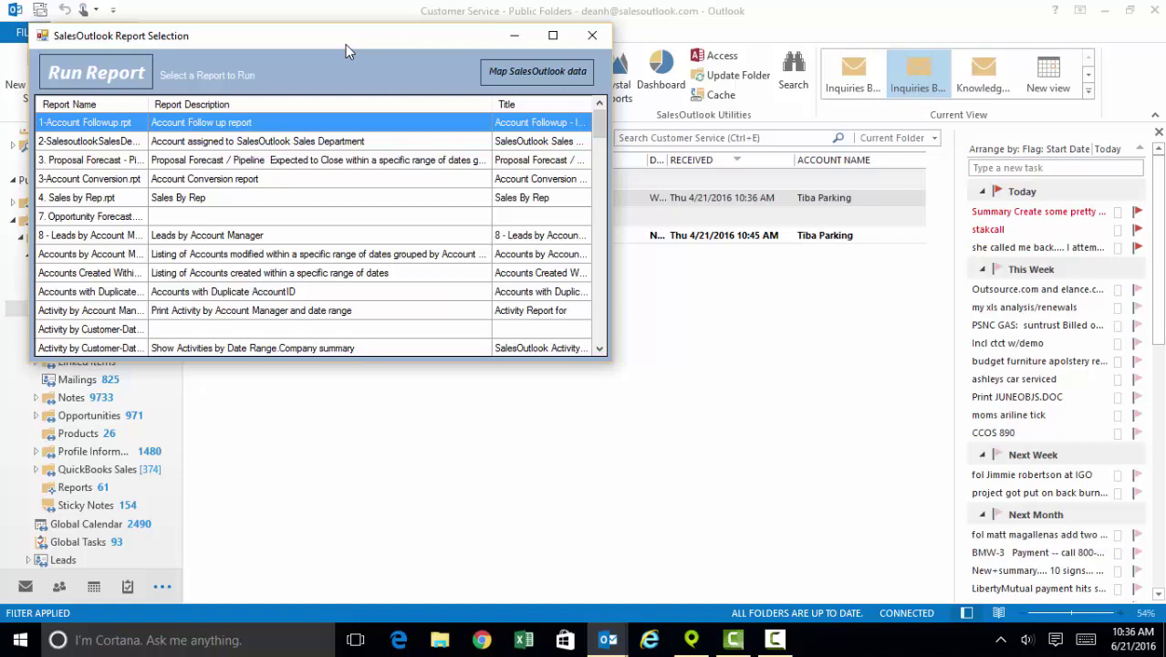
left_click_drag(345, 44, 587, 187)
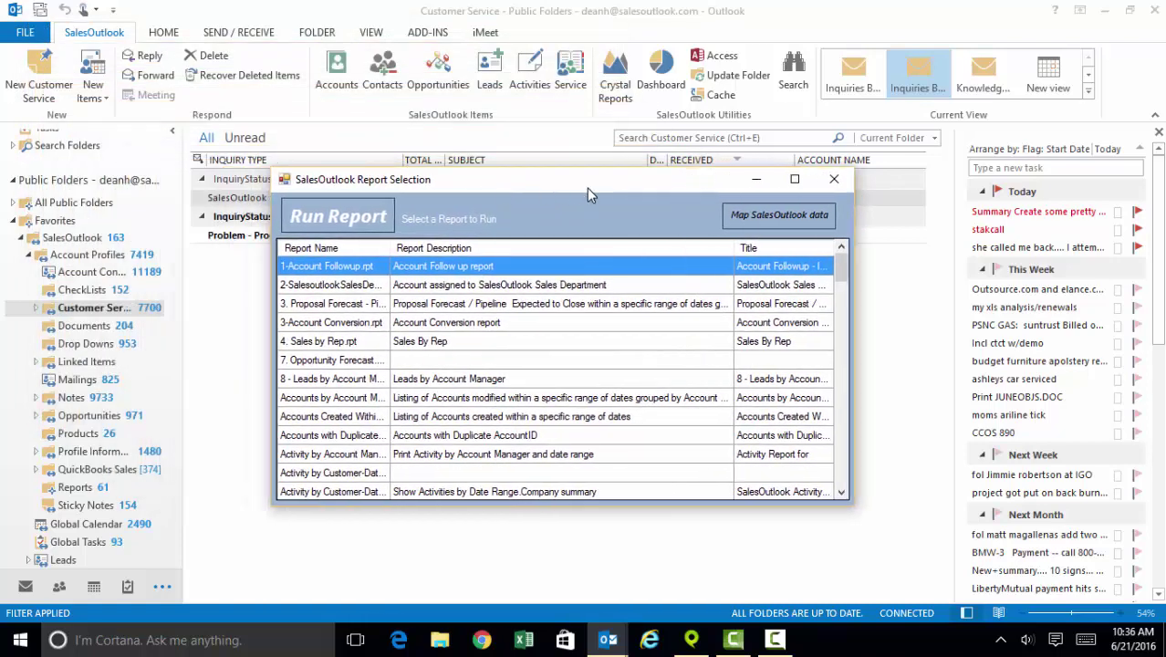
left_click(615, 84)
left_click(602, 139)
left_click_drag(841, 266, 841, 299)
left_click(831, 177)
left_click(660, 80)
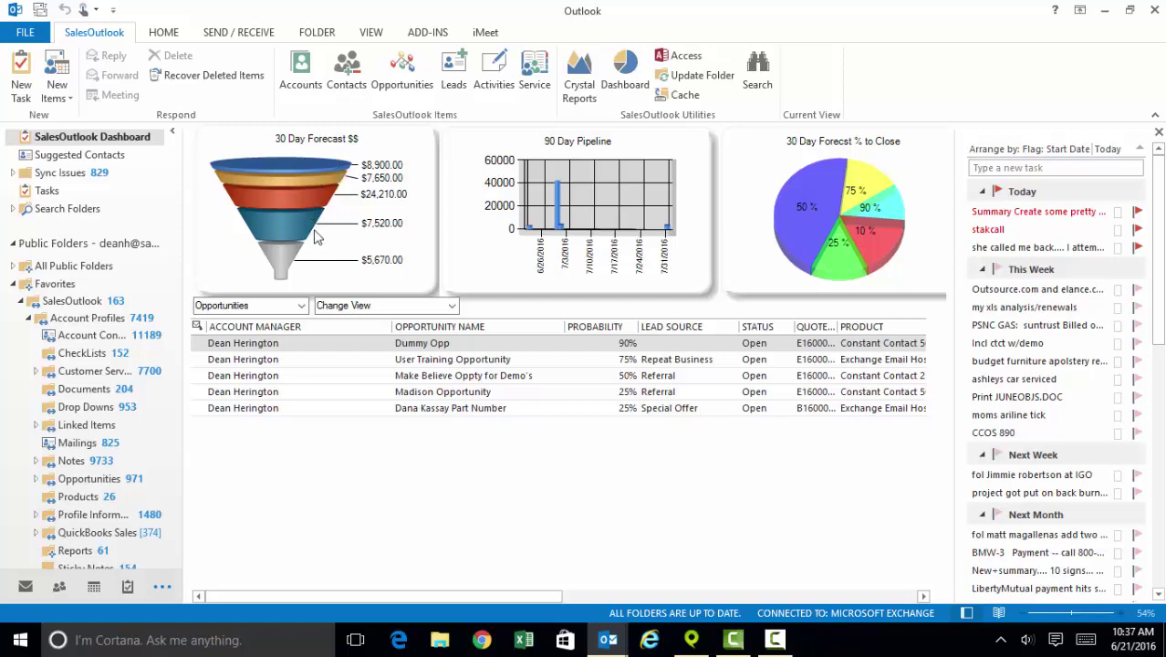
Search the account profiles for "ambi" and open the Ambitous Enterprises Corporate Office account.
left_click(300, 77)
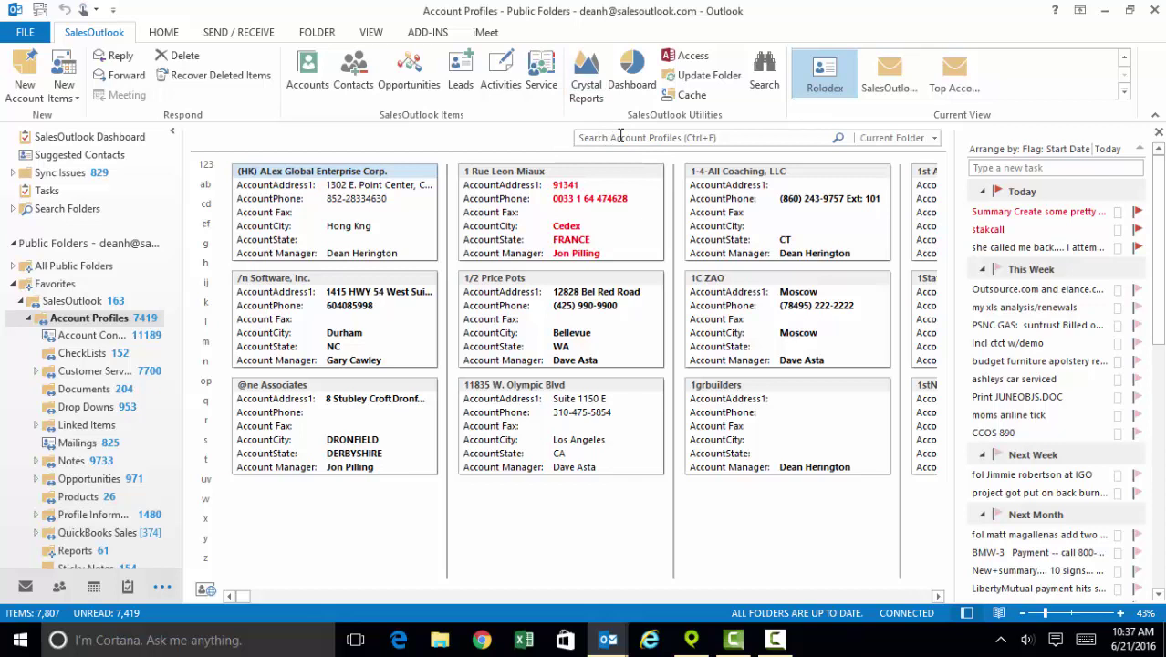
left_click(666, 138)
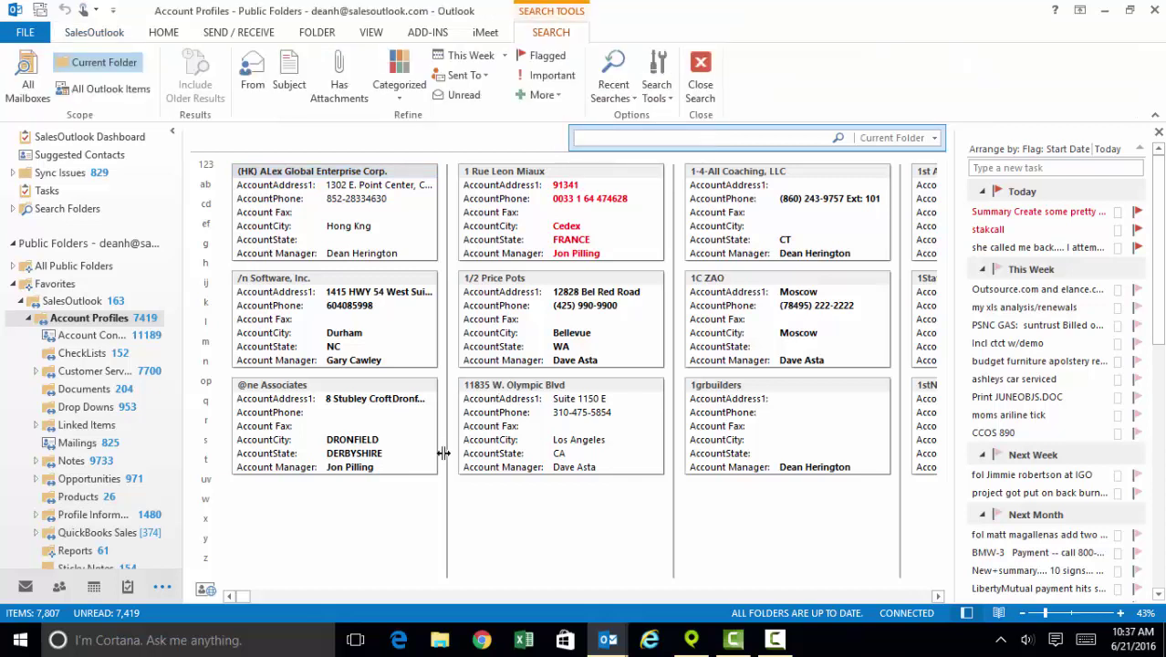
type("ambi")
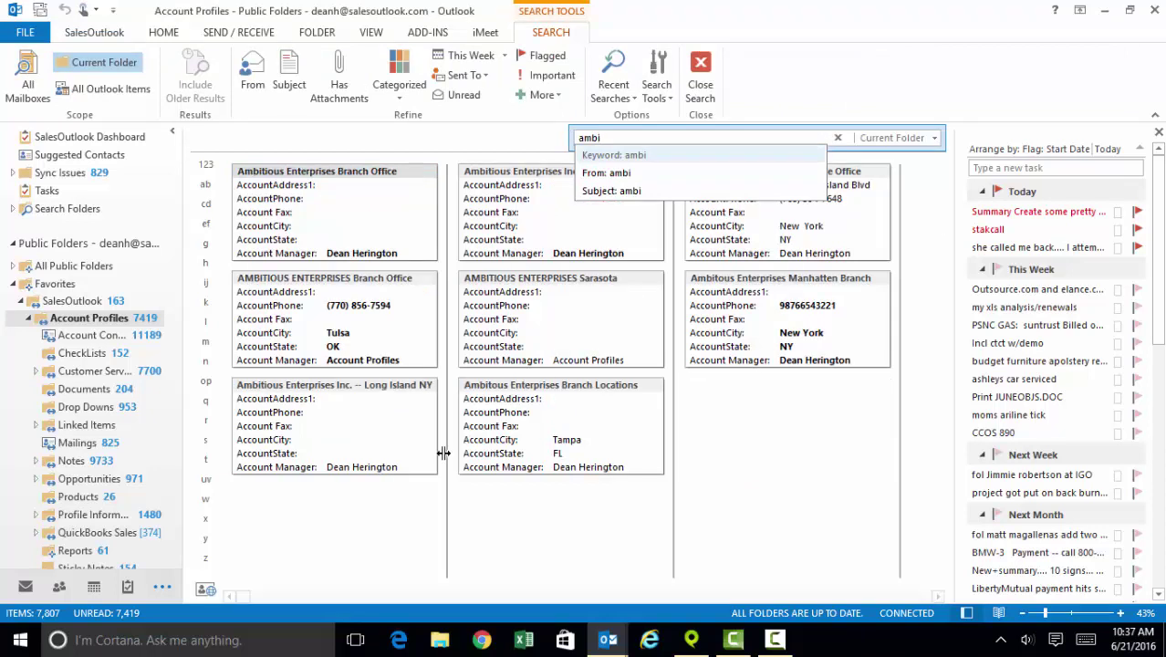
left_click(792, 561)
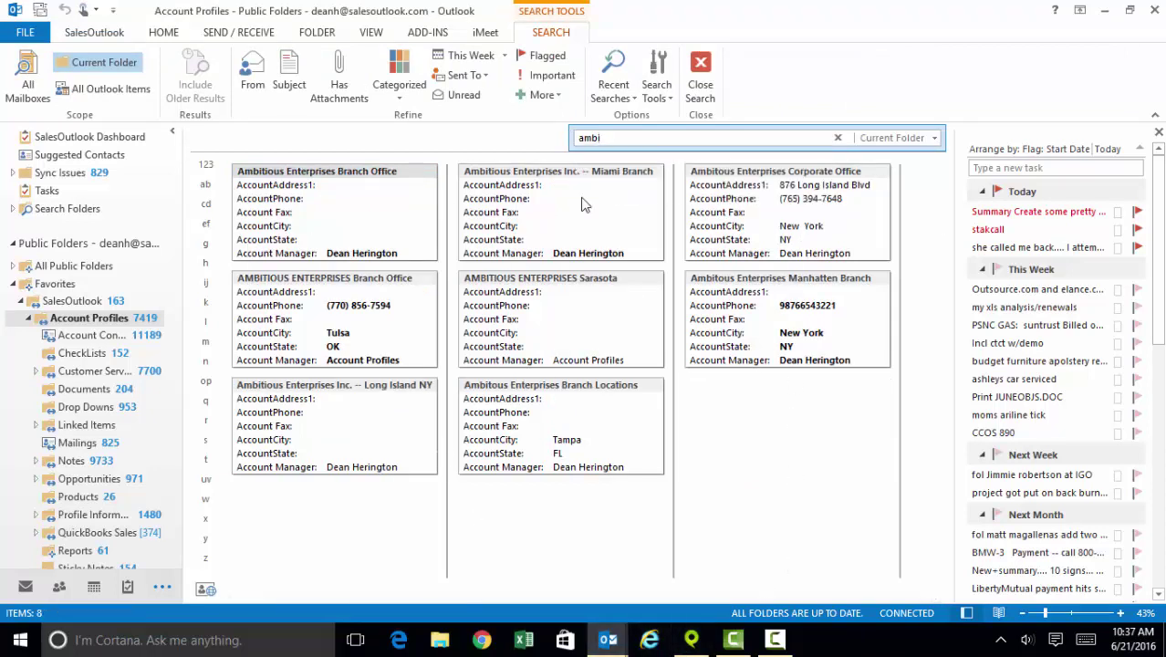
double_click(753, 178)
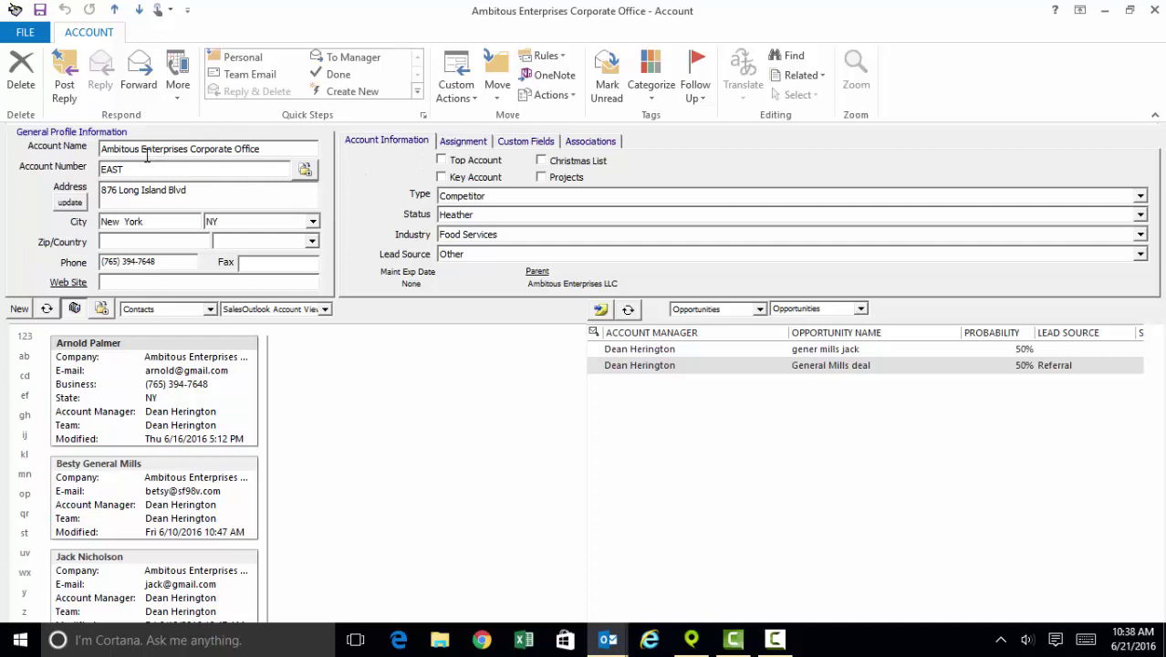
Review the account's assignment and custom fields, and return to its account information.
left_click(465, 146)
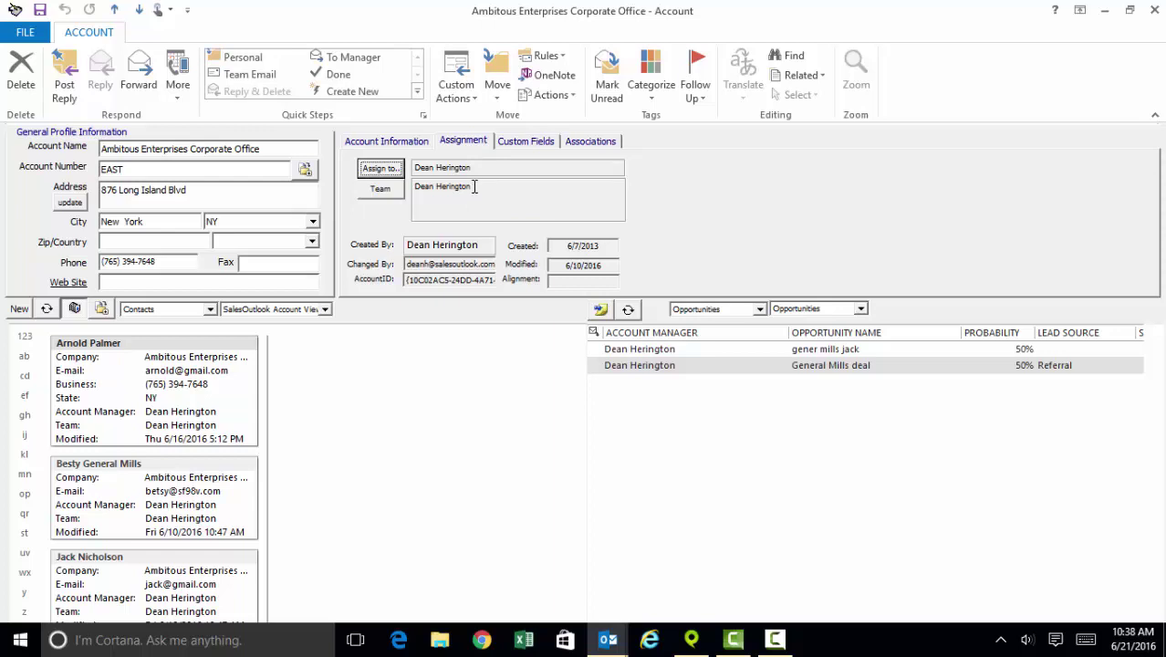
left_click(528, 143)
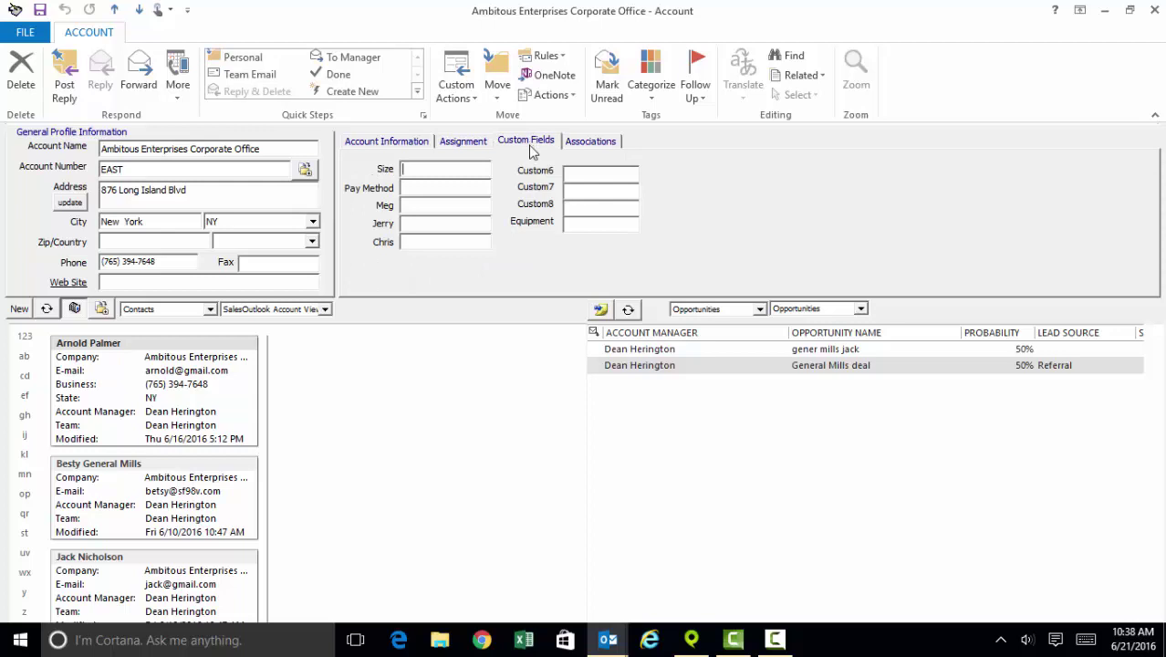
left_click(391, 144)
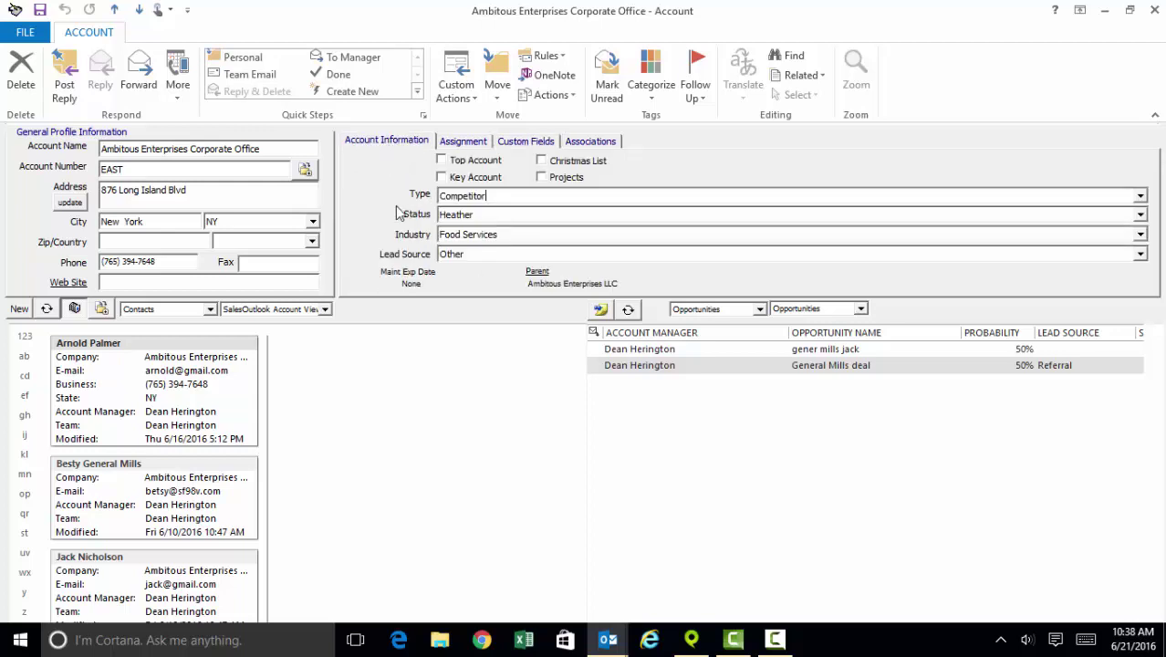
Set the account's status to Lead.
left_click(1140, 215)
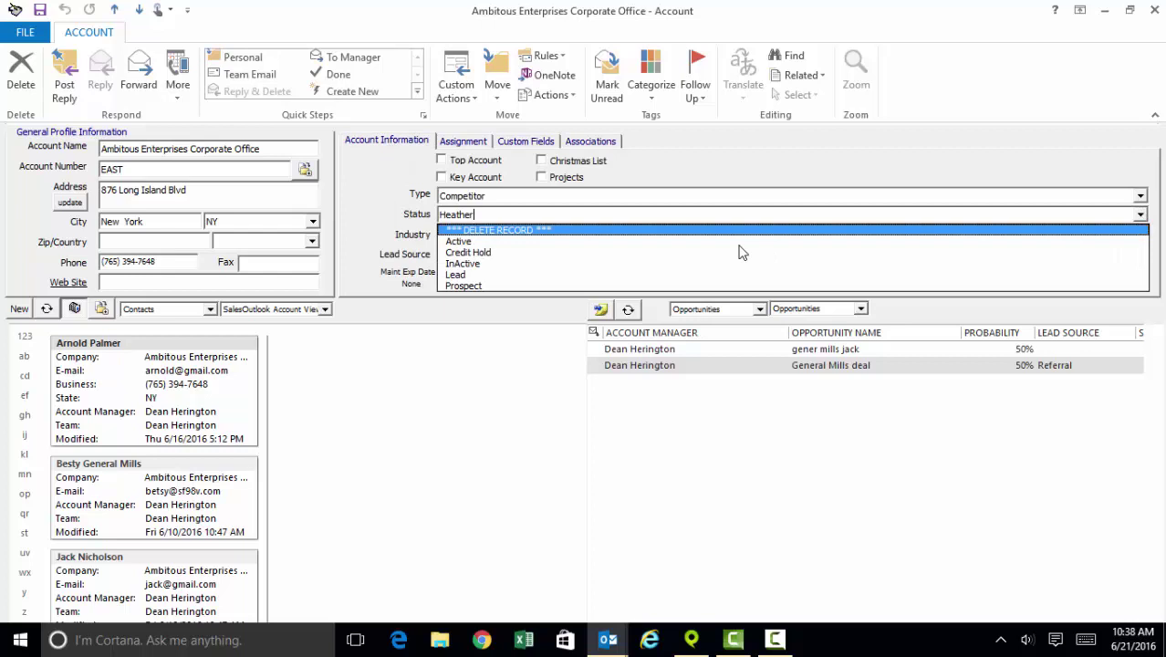
left_click(657, 274)
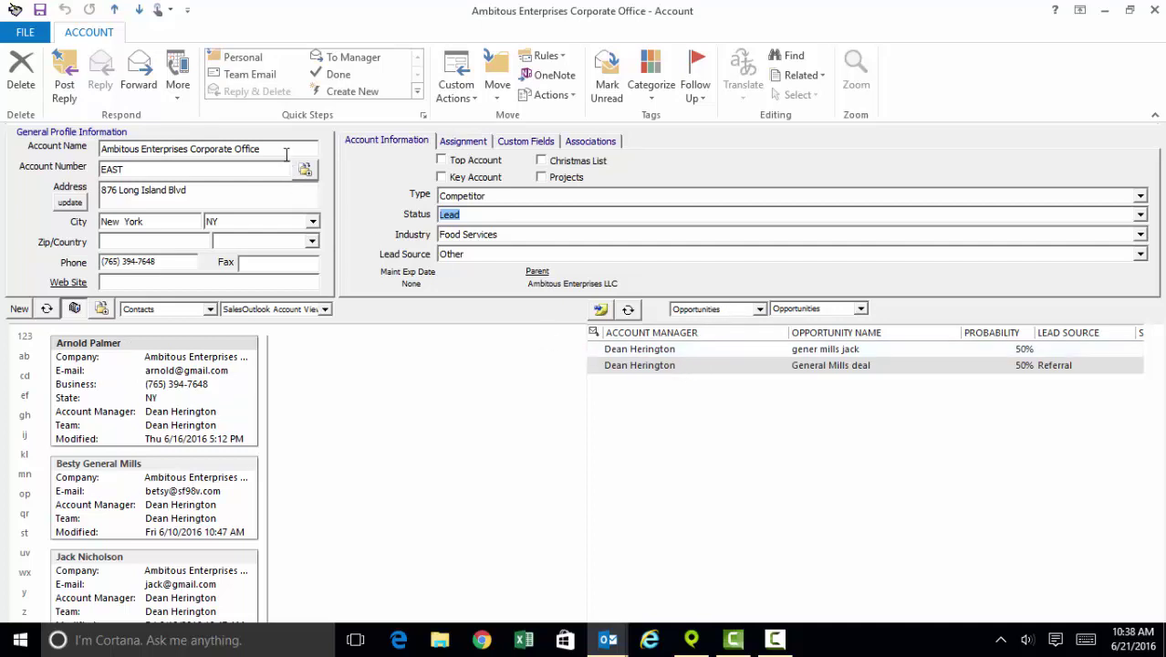
left_click_drag(286, 155, 150, 169)
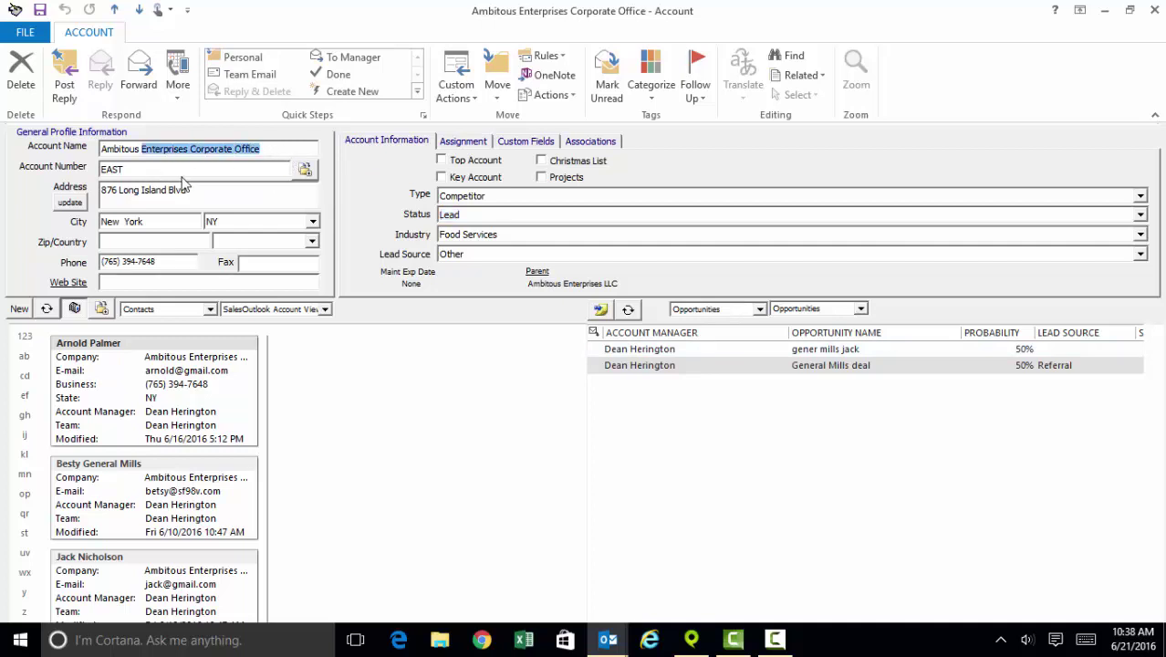
left_click(188, 170)
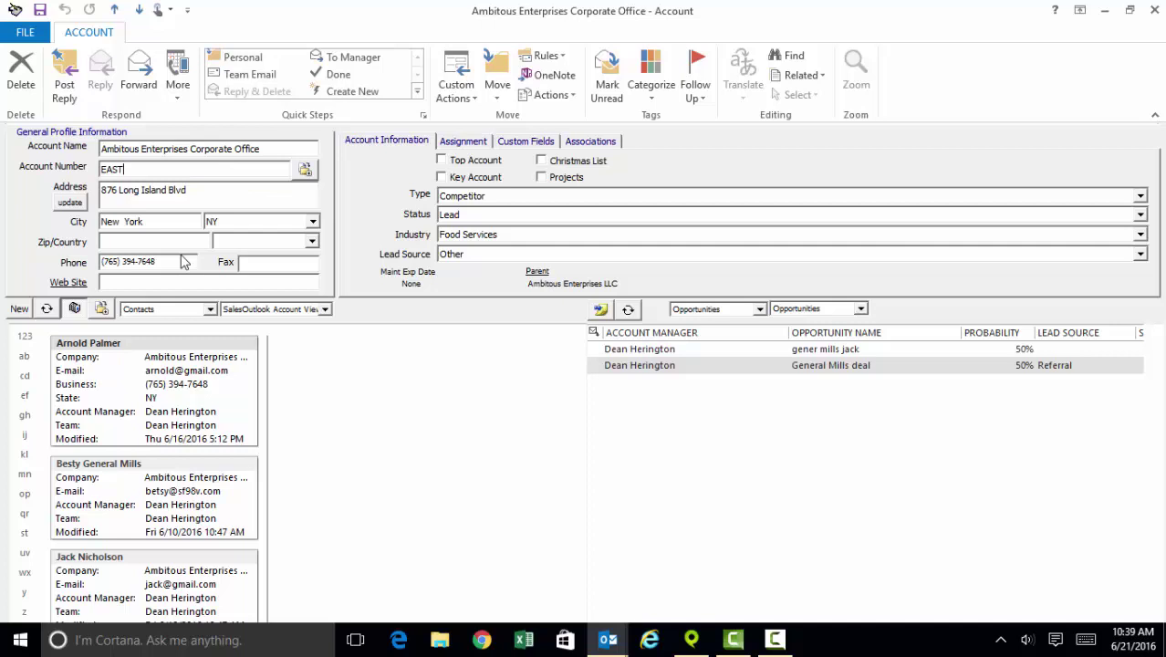
Open the account's first contact, review its contact type and the add-in template options, and save and close it.
double_click(130, 348)
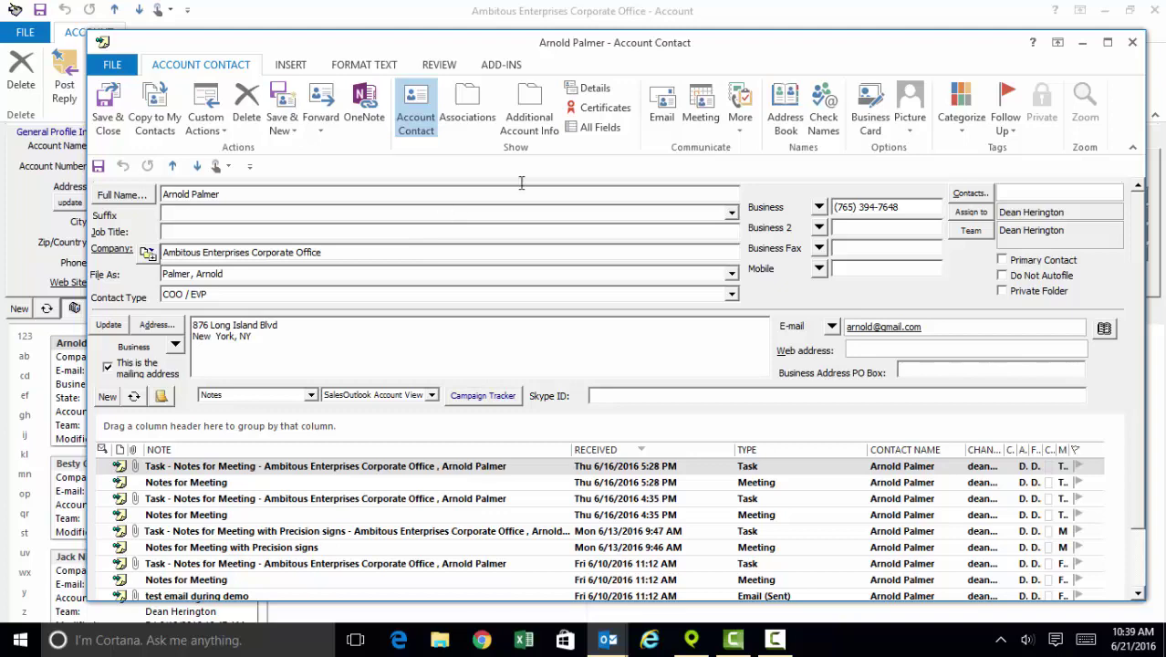
left_click_drag(671, 72, 666, 59)
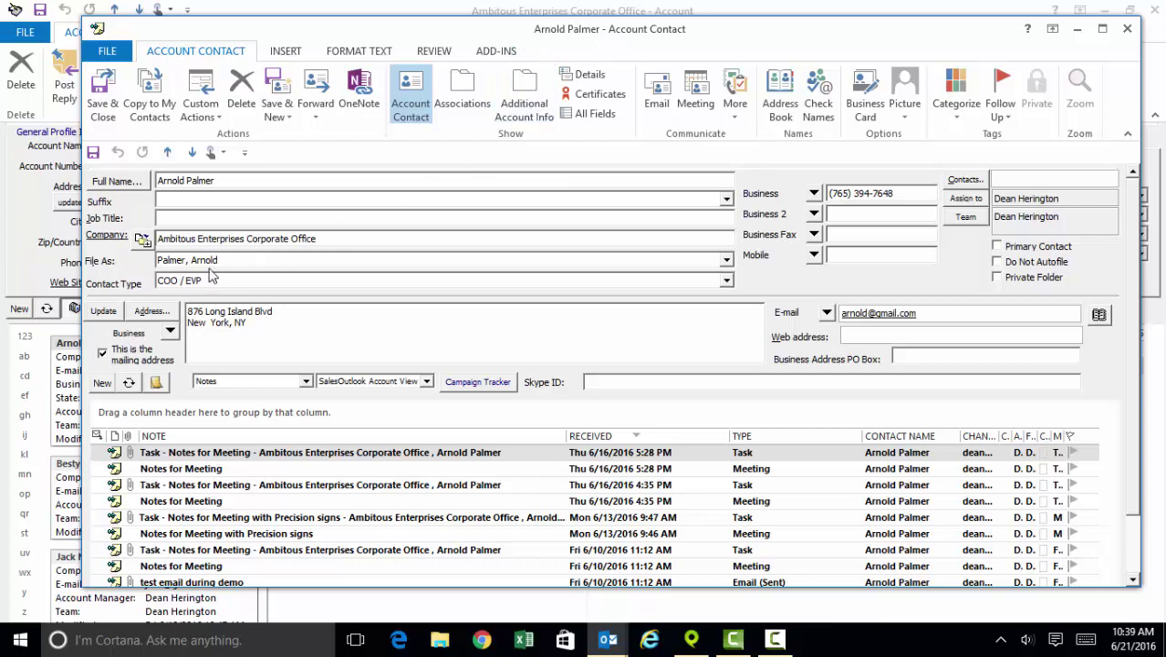
left_click_drag(206, 280, 157, 280)
left_click(483, 53)
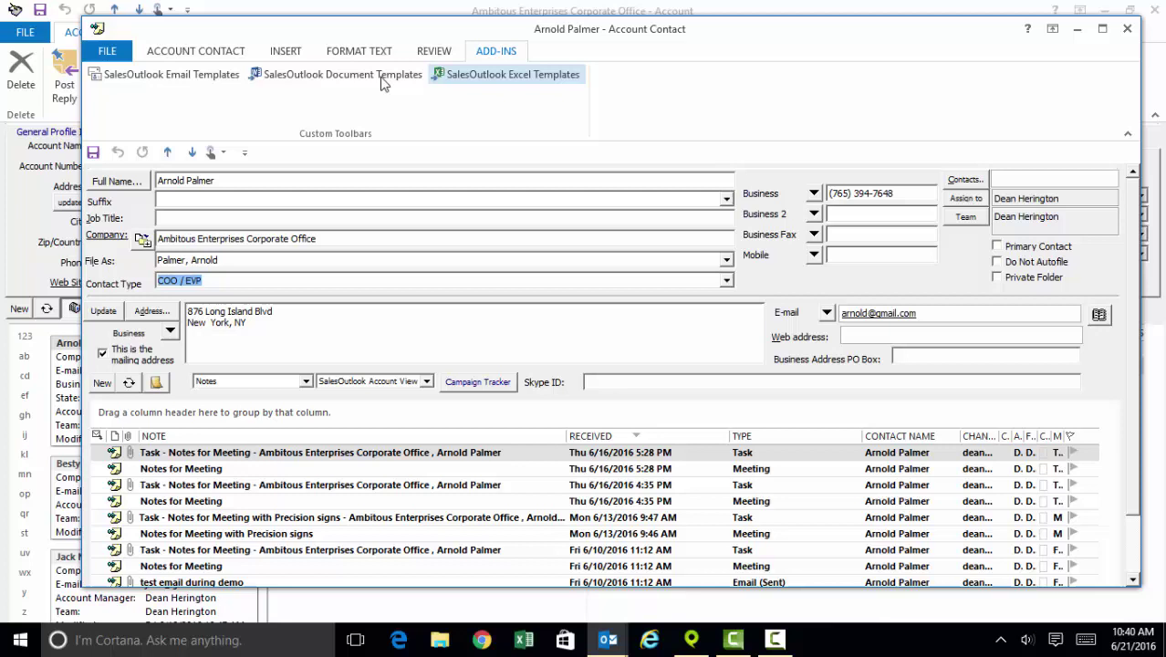
left_click(216, 53)
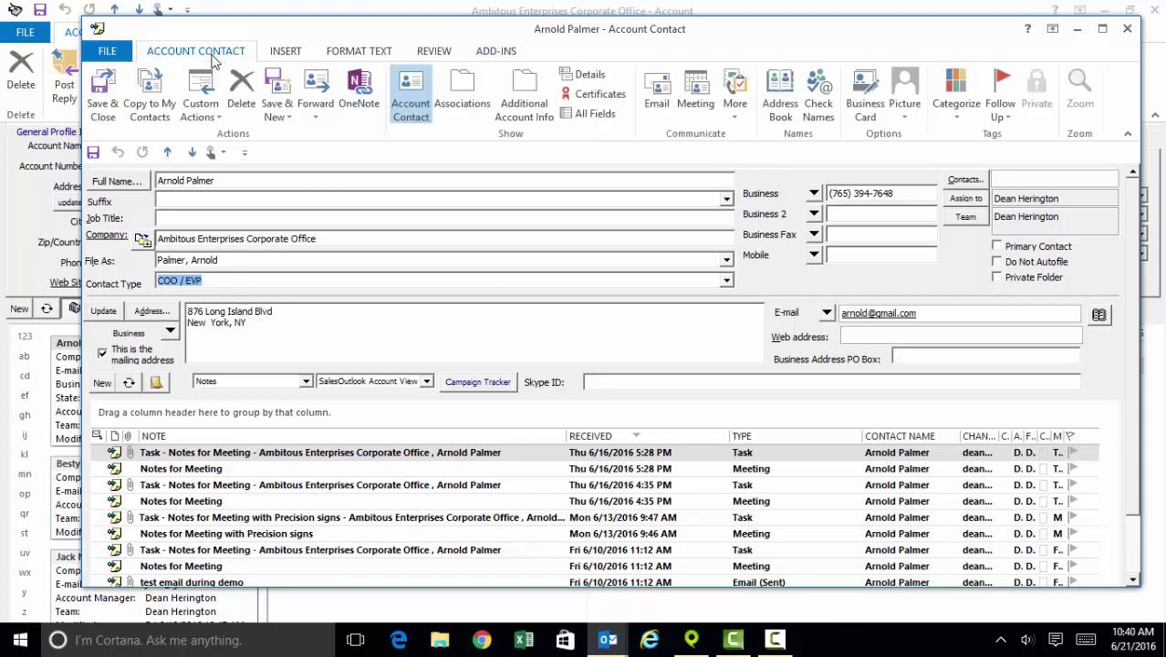
left_click(103, 107)
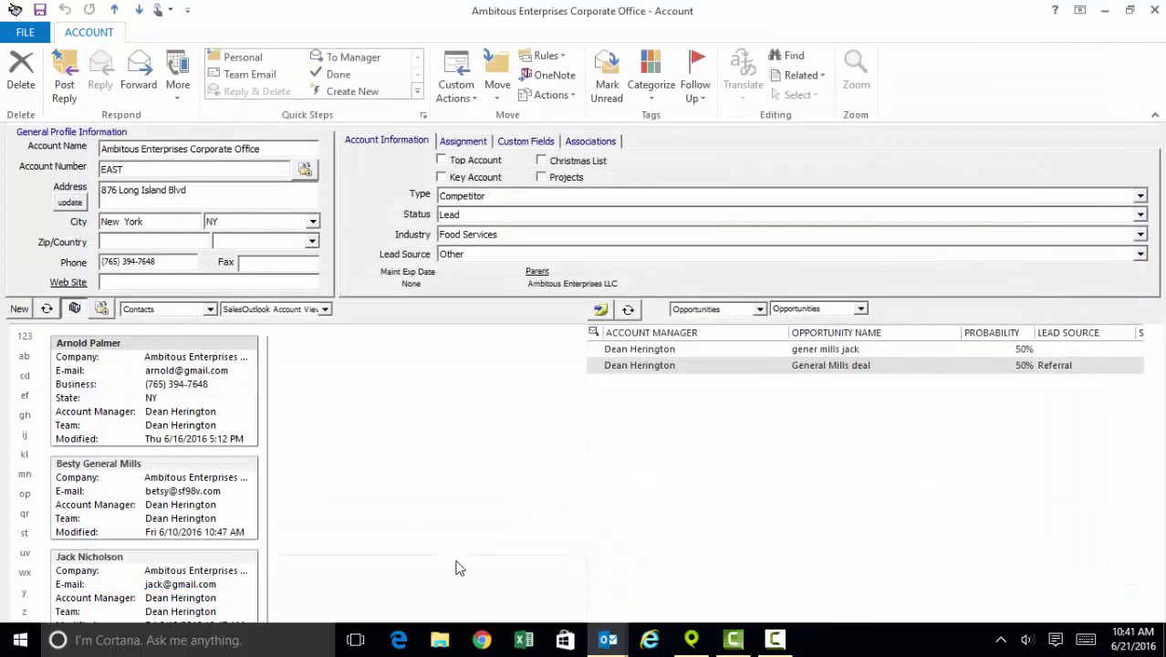
left_click(264, 149)
left_click_drag(264, 150, 105, 148)
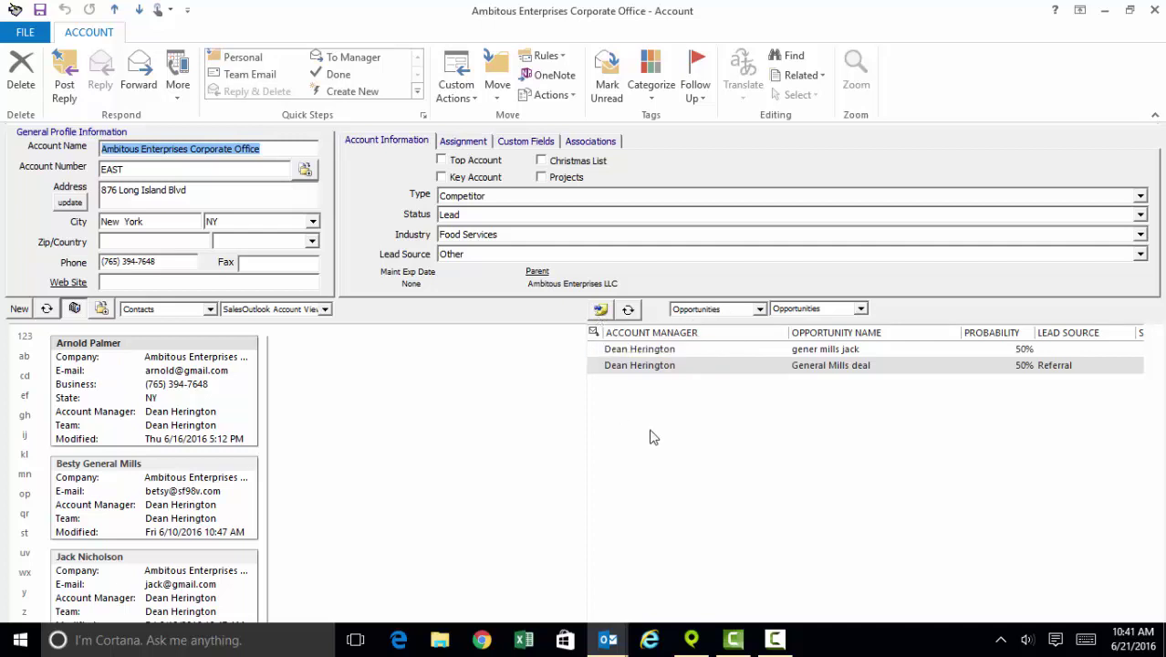
Open the General Mills deal opportunity and set its type to Subscription Renewal and its product to Advanced Price Quotation Module.
double_click(731, 365)
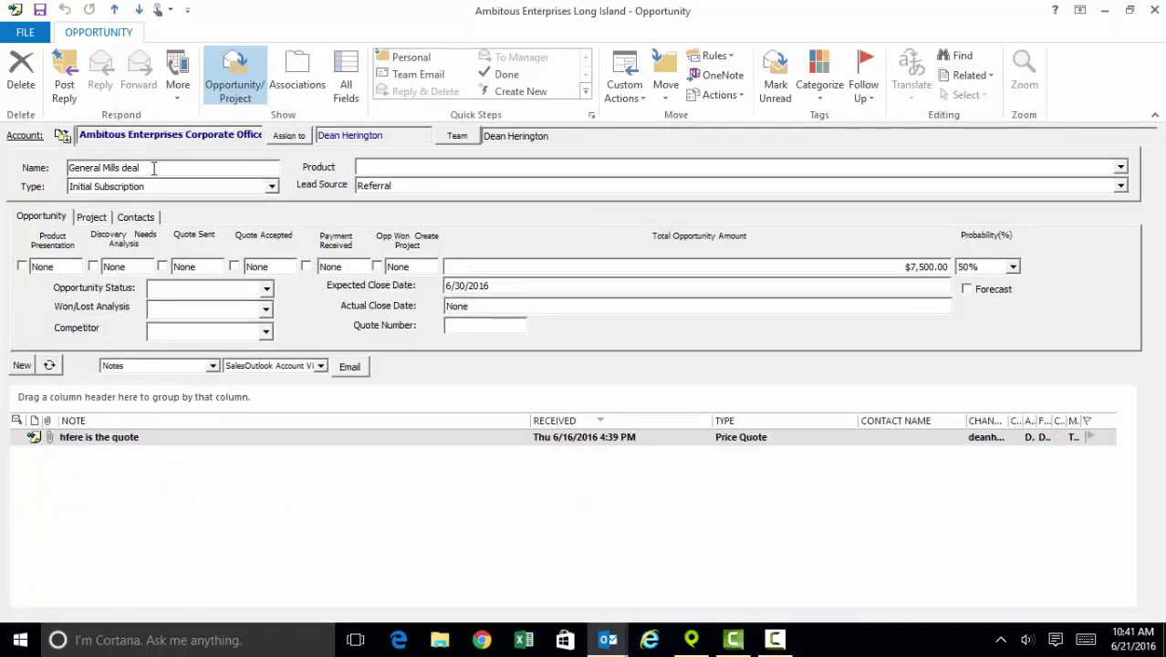
triple_click(115, 168)
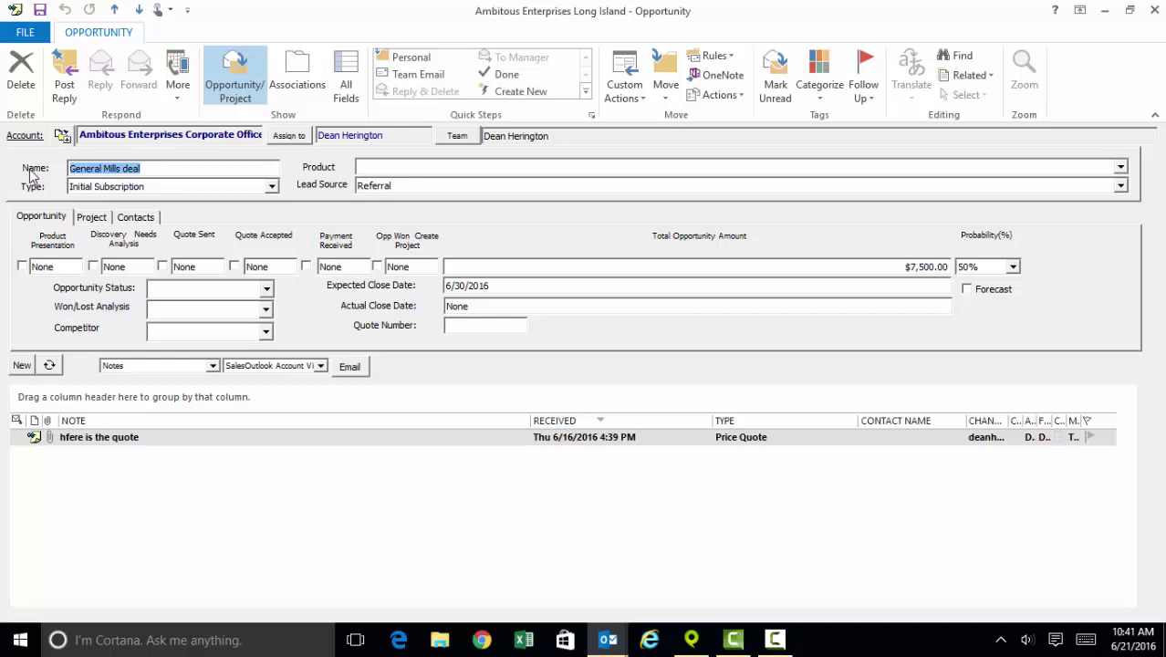
left_click(272, 186)
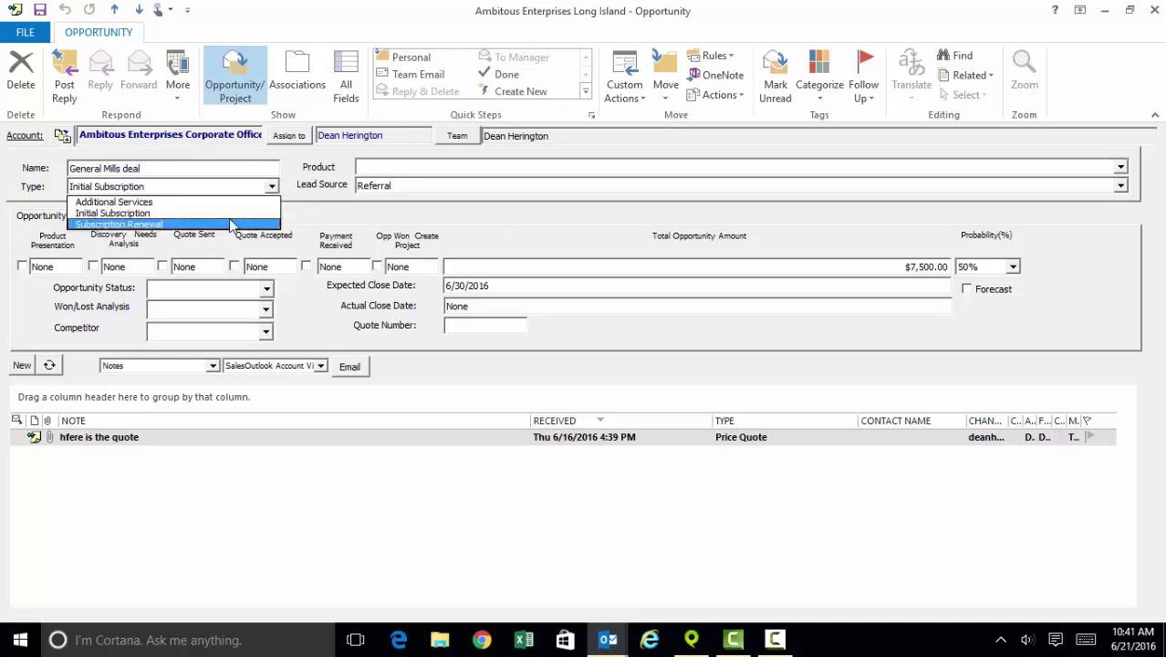
left_click(232, 225)
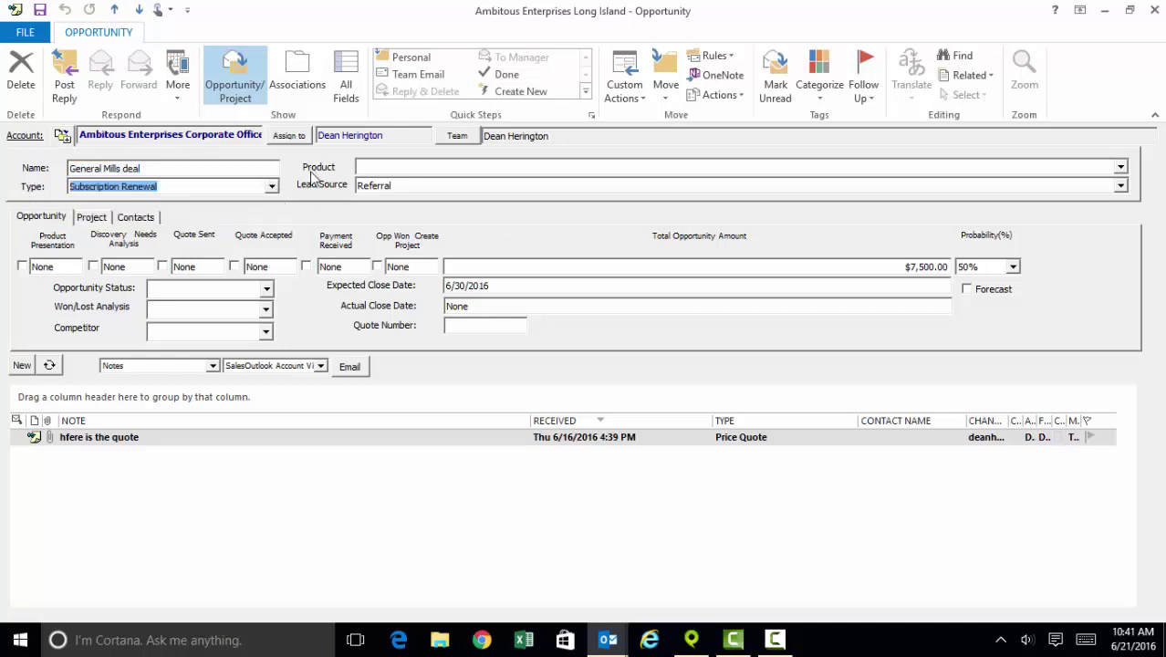
left_click(1121, 168)
left_click(507, 183)
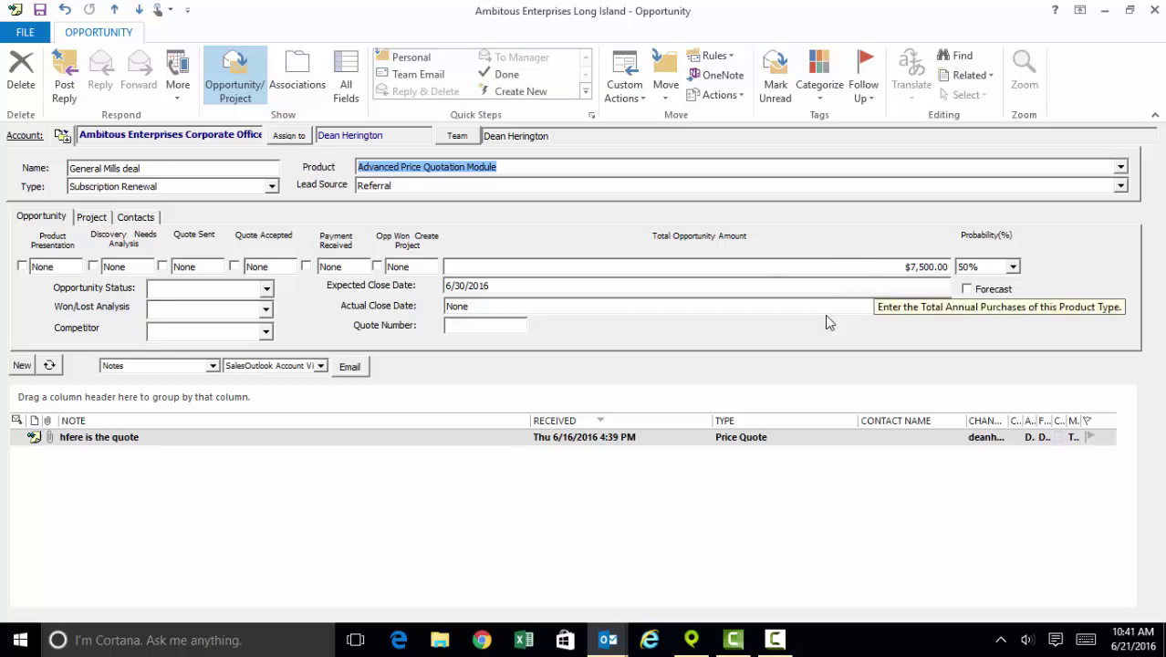
Review the opportunity's total amount, probability options, expected close date and actual close date.
left_click(948, 268)
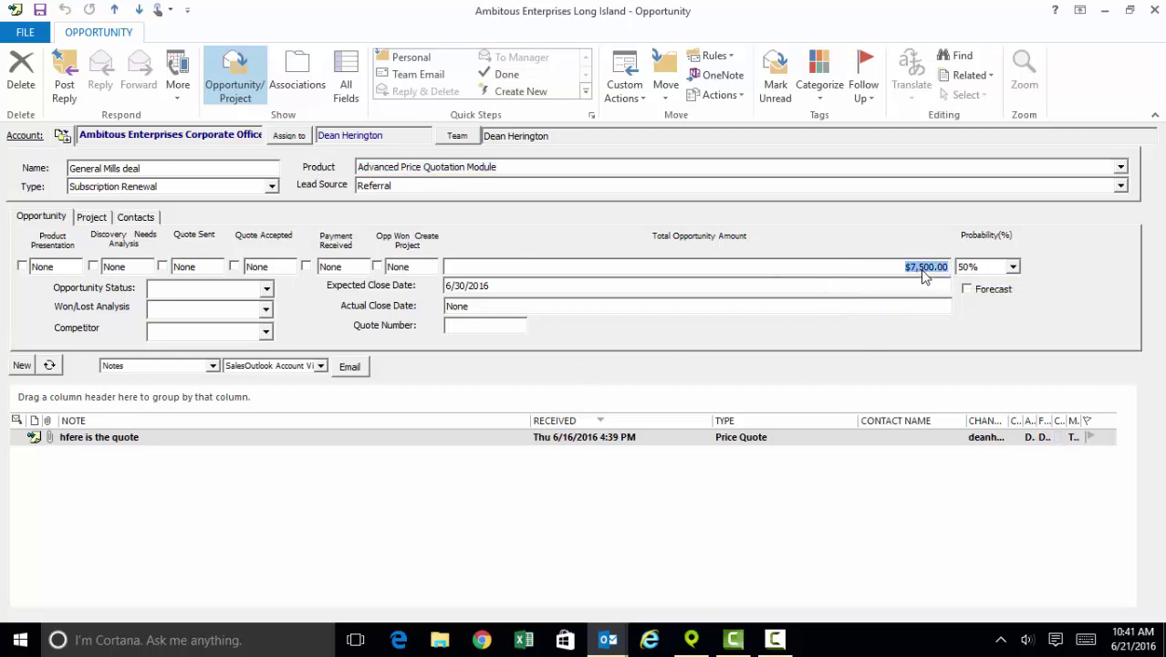
left_click(917, 267)
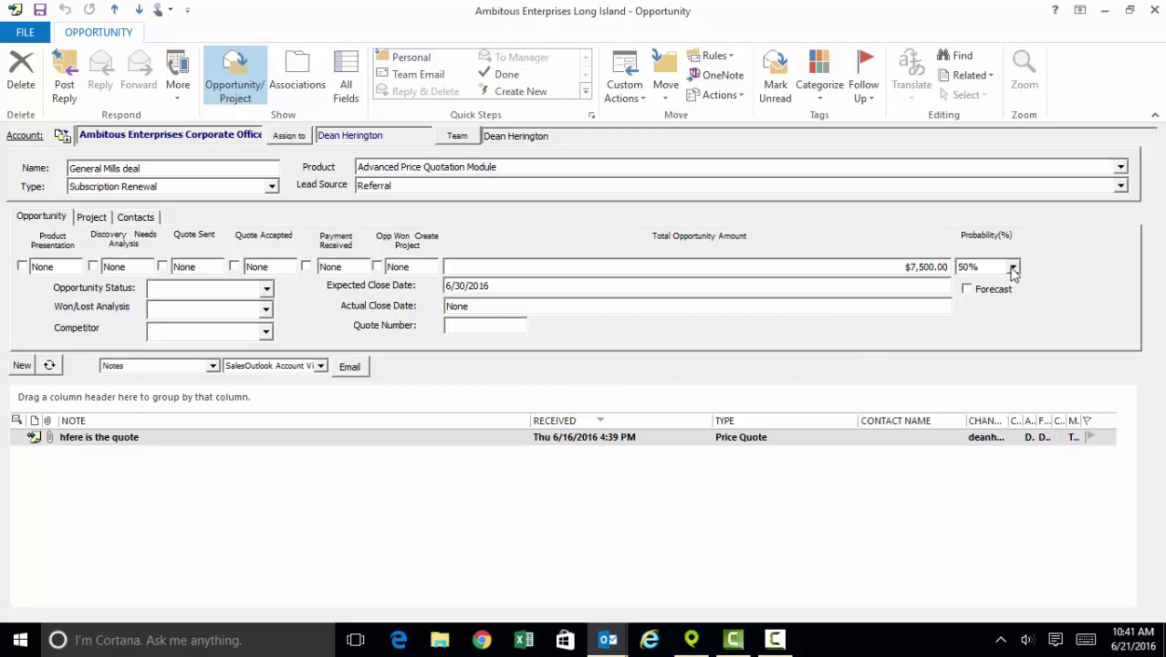
left_click(1013, 267)
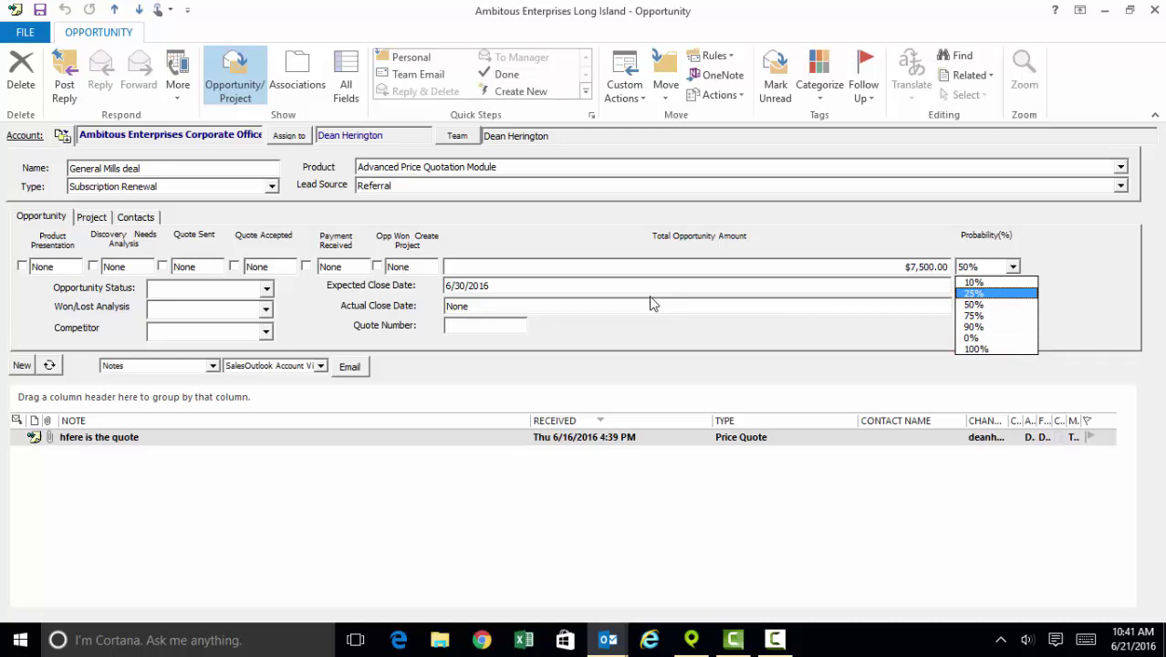
left_click(506, 285)
left_click_drag(505, 286, 426, 288)
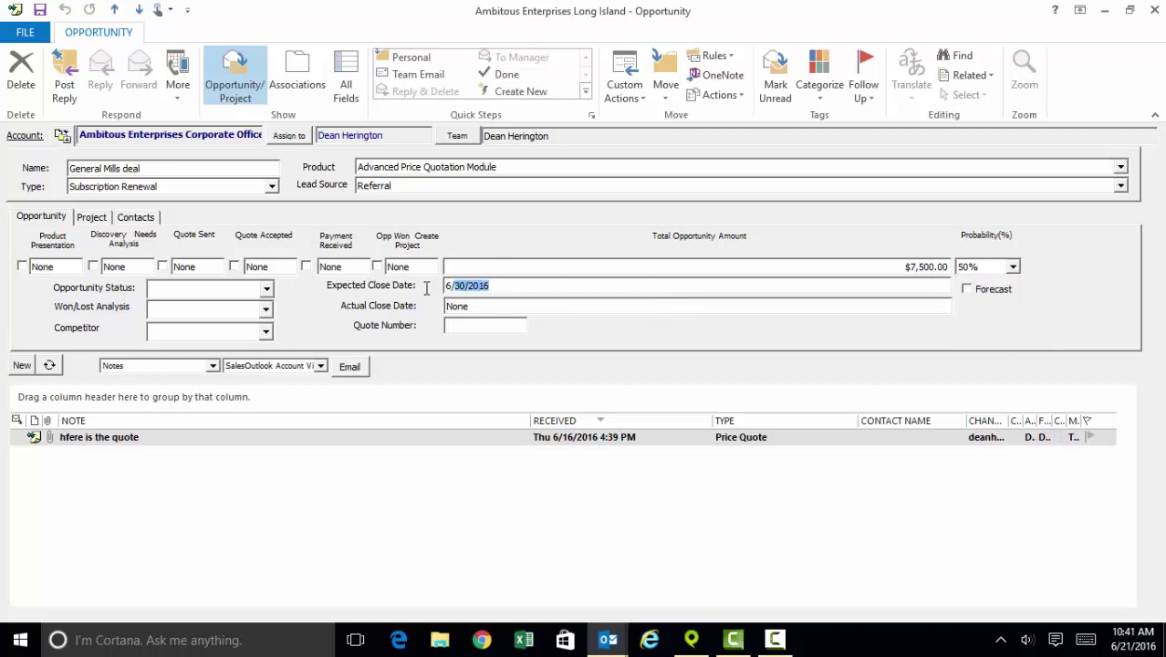
left_click(480, 306)
left_click_drag(480, 305, 404, 310)
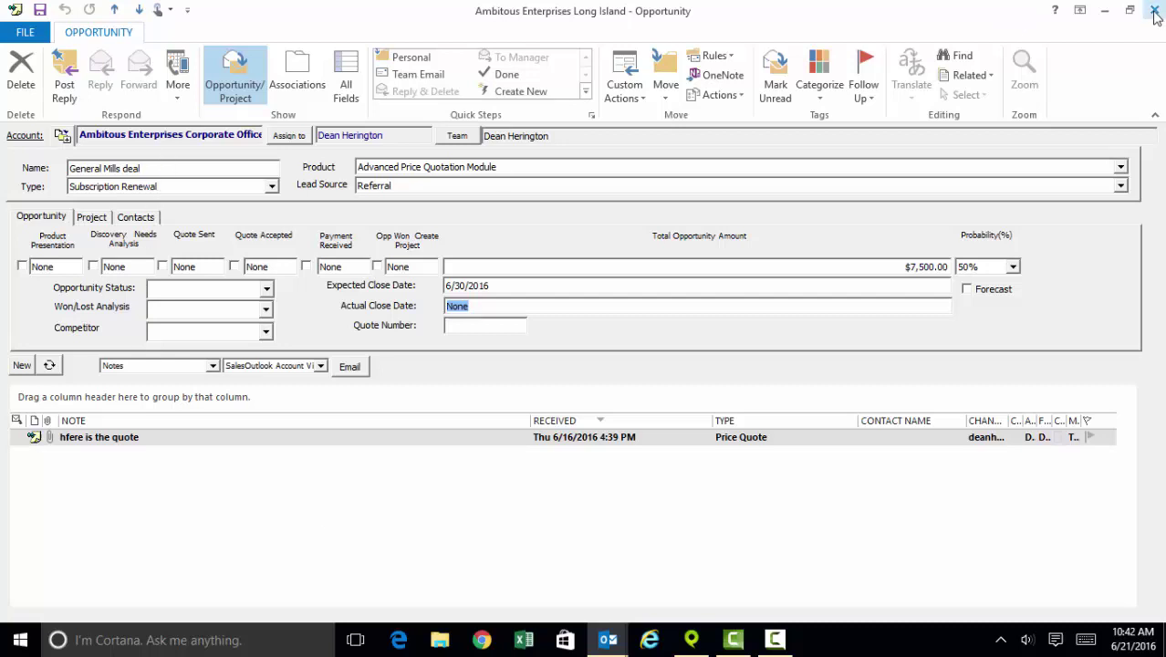
Close the General Mills deal opportunity, saving its changes, and return to the account.
left_click(1154, 16)
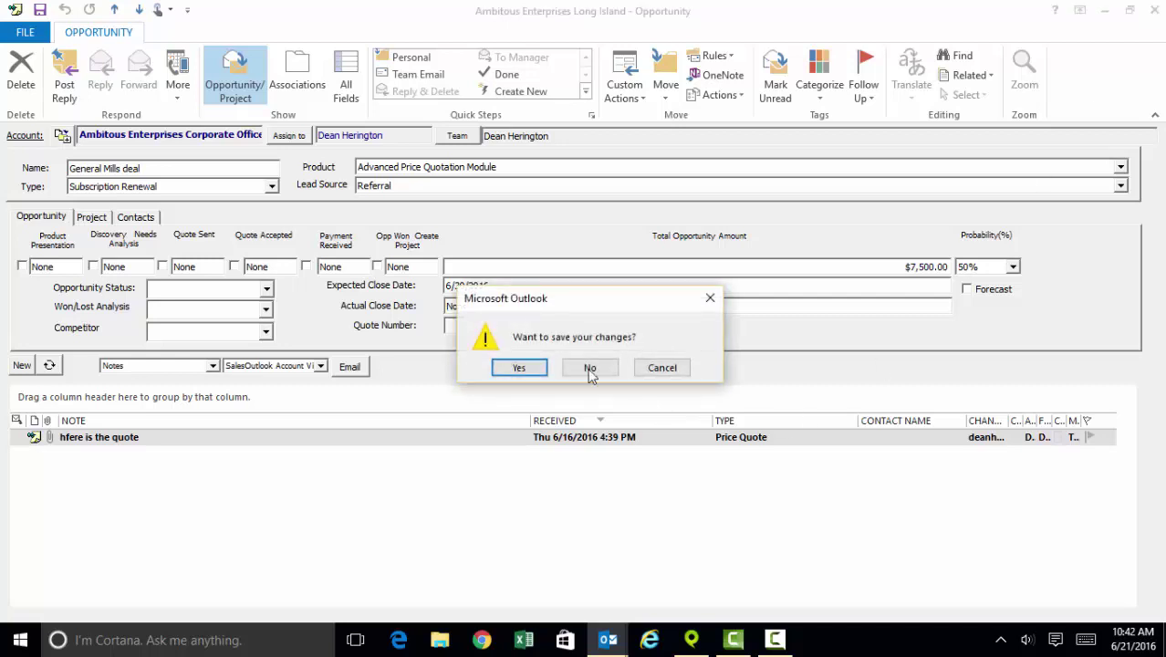
left_click(518, 368)
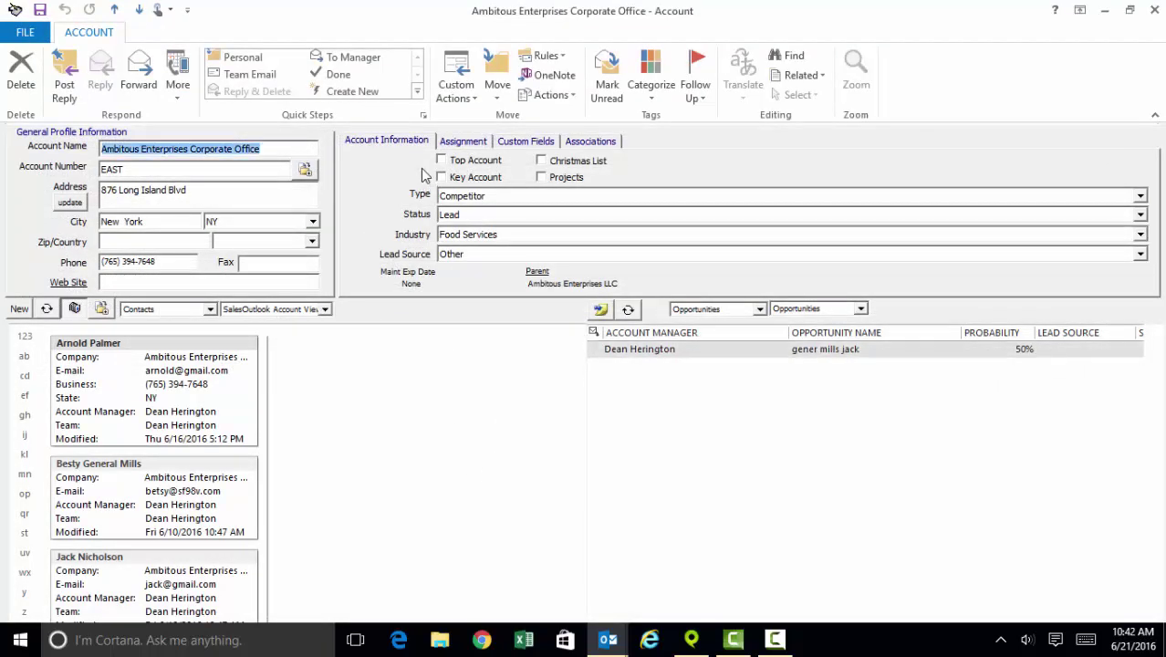
left_click(273, 167)
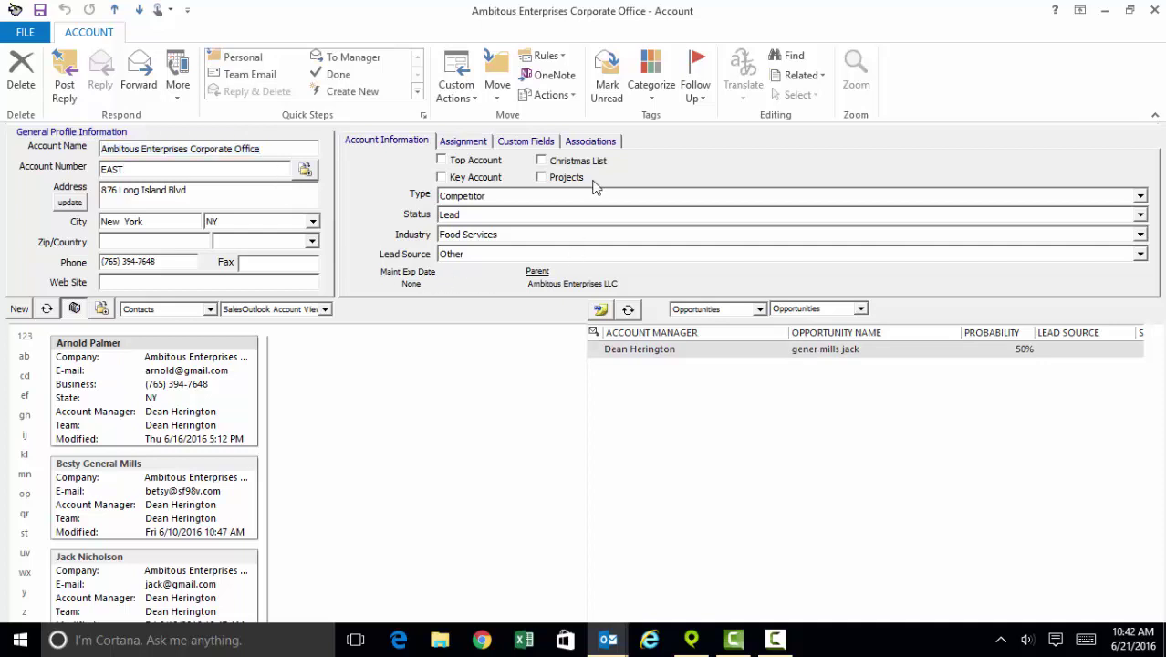